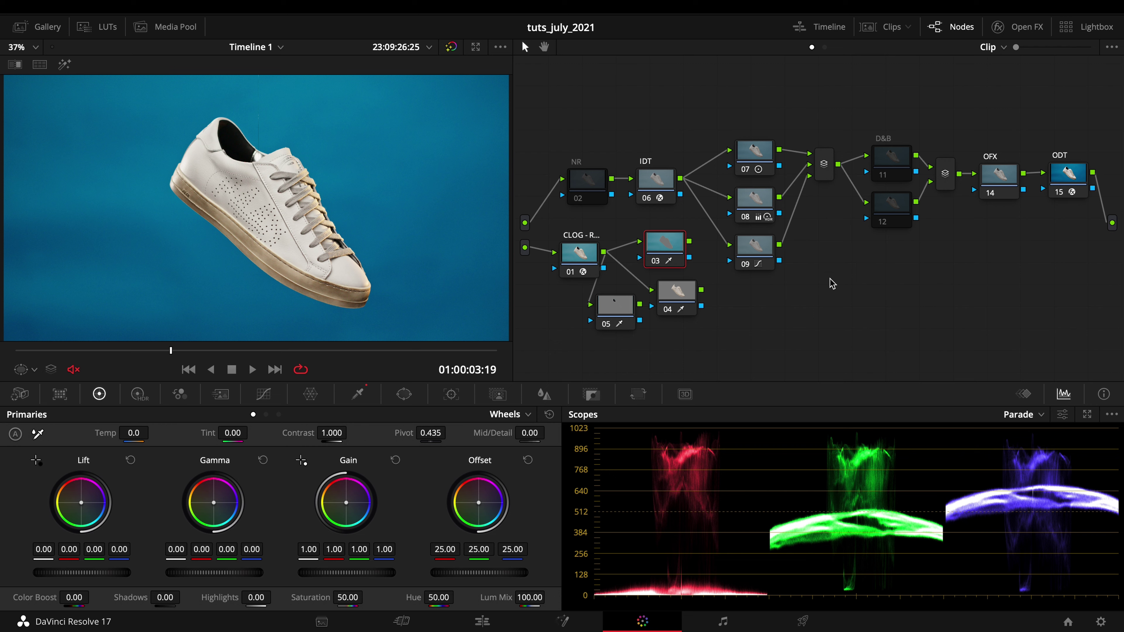
- Preview the clip and check the mattes of nodes 04 and 05 with the Highlight toggle
mouse_move(171, 352)
mouse_down()
mouse_move(247, 350)
mouse_move(132, 349)
mouse_move(167, 353)
mouse_up()
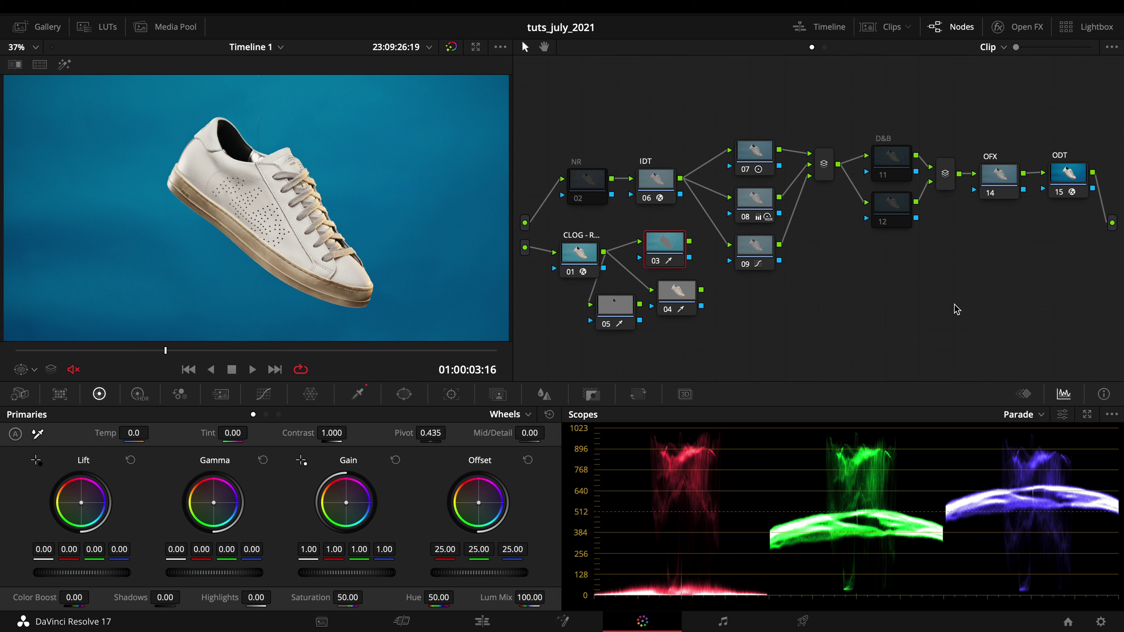
drag(839, 109, 749, 268)
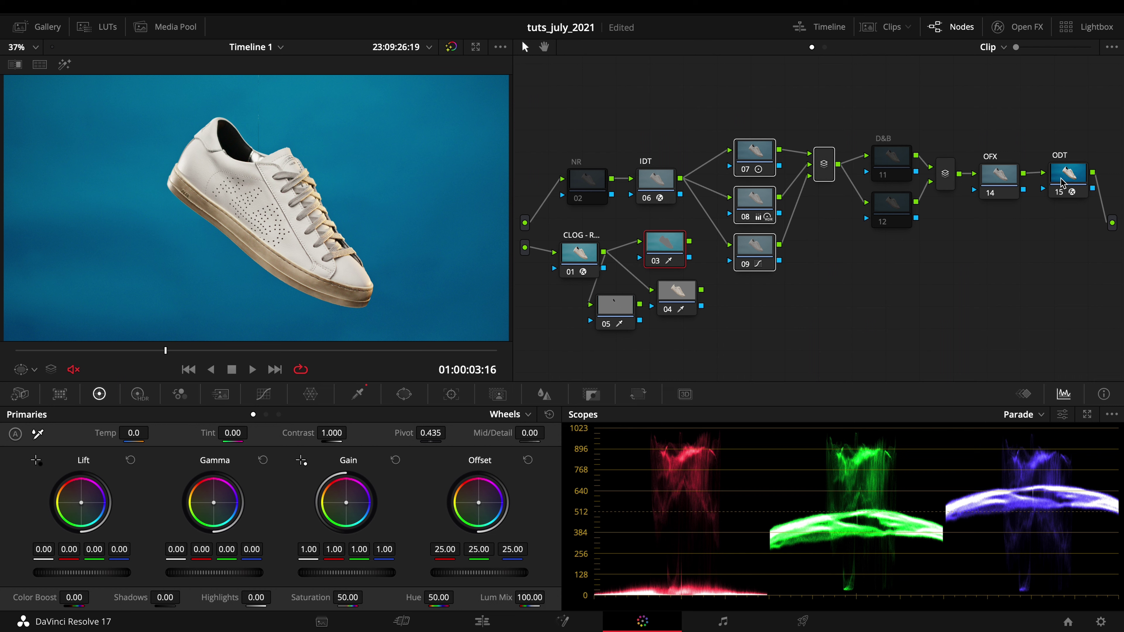
click(1082, 278)
click(897, 176)
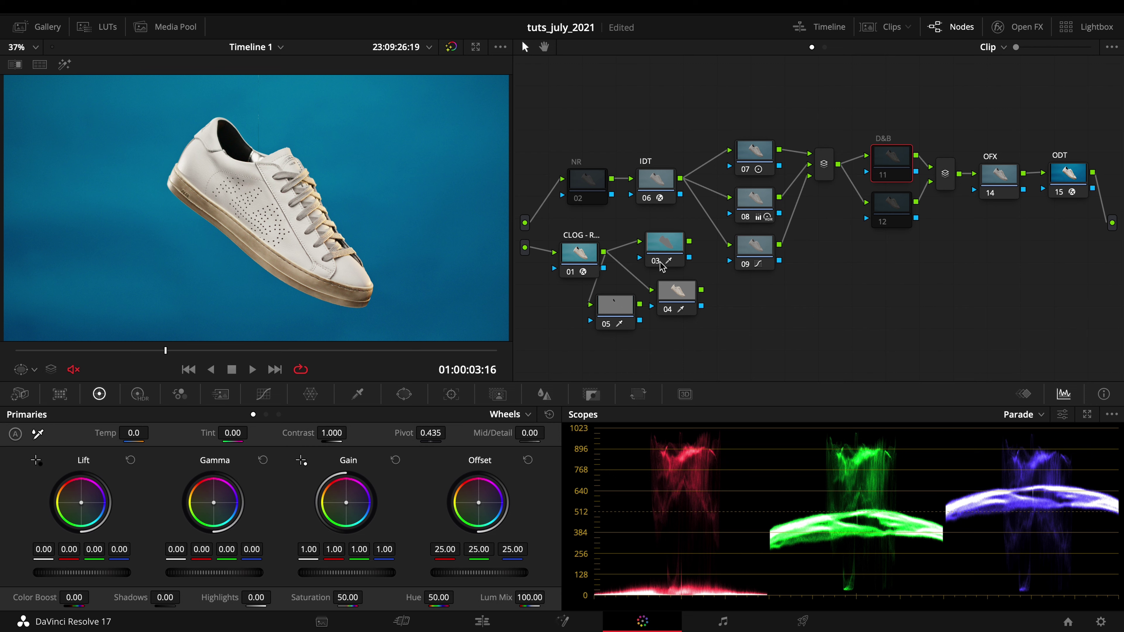
click(668, 250)
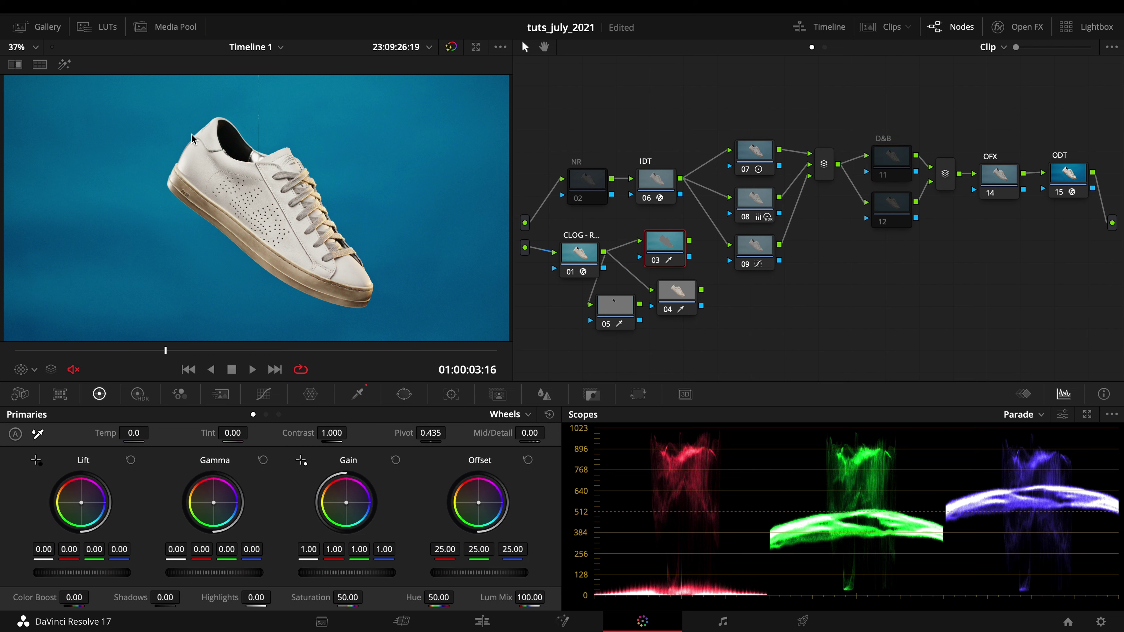
click(63, 66)
click(682, 294)
click(624, 309)
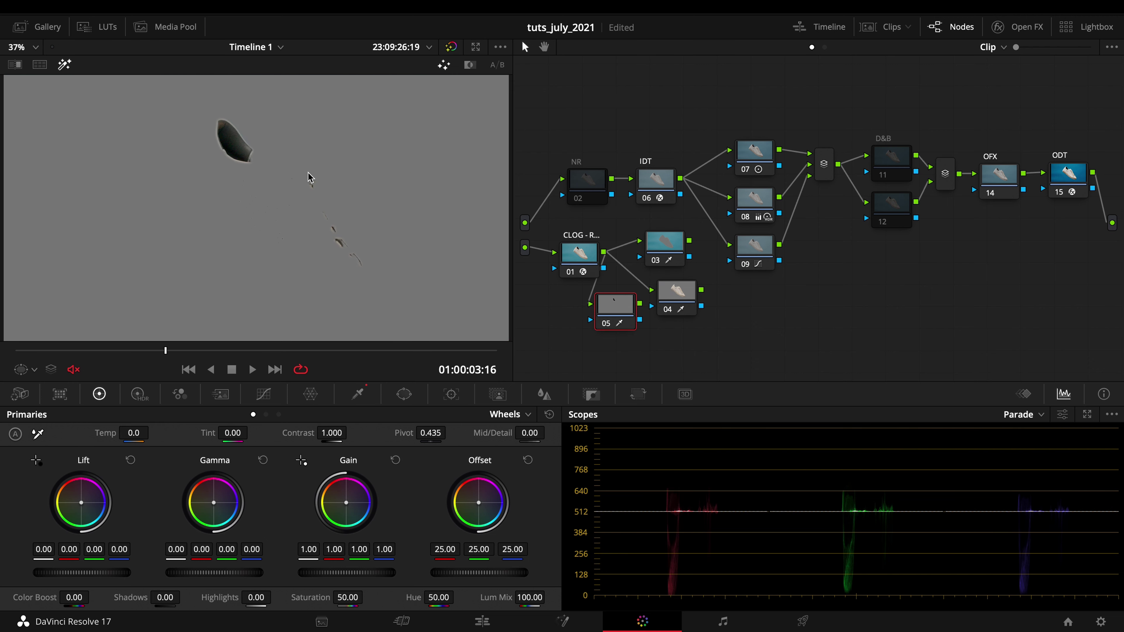
click(63, 63)
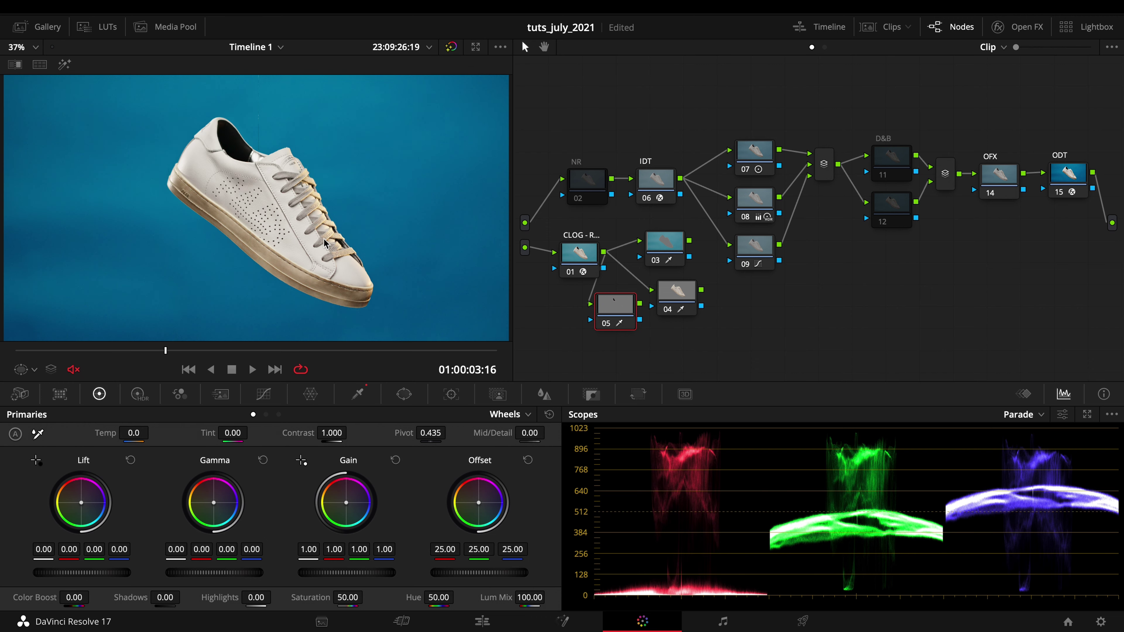
- Move node 05 down and right, and nudge nodes 03 and 04 slightly upward
drag(608, 305, 612, 326)
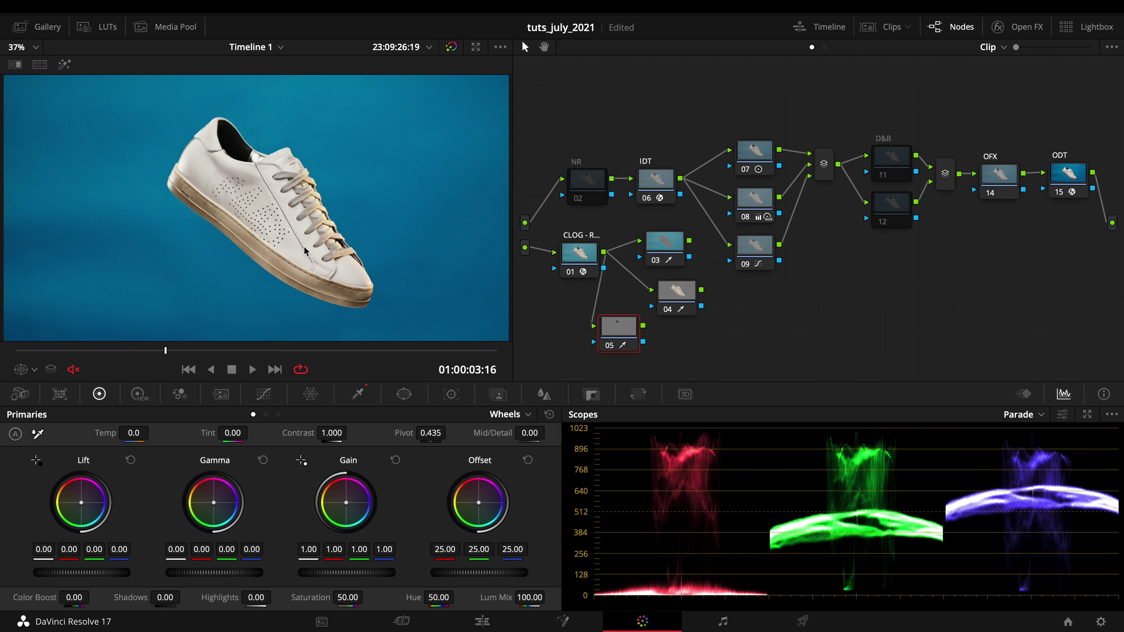
mouse_move(170, 352)
mouse_down()
mouse_move(191, 353)
mouse_move(172, 353)
mouse_up()
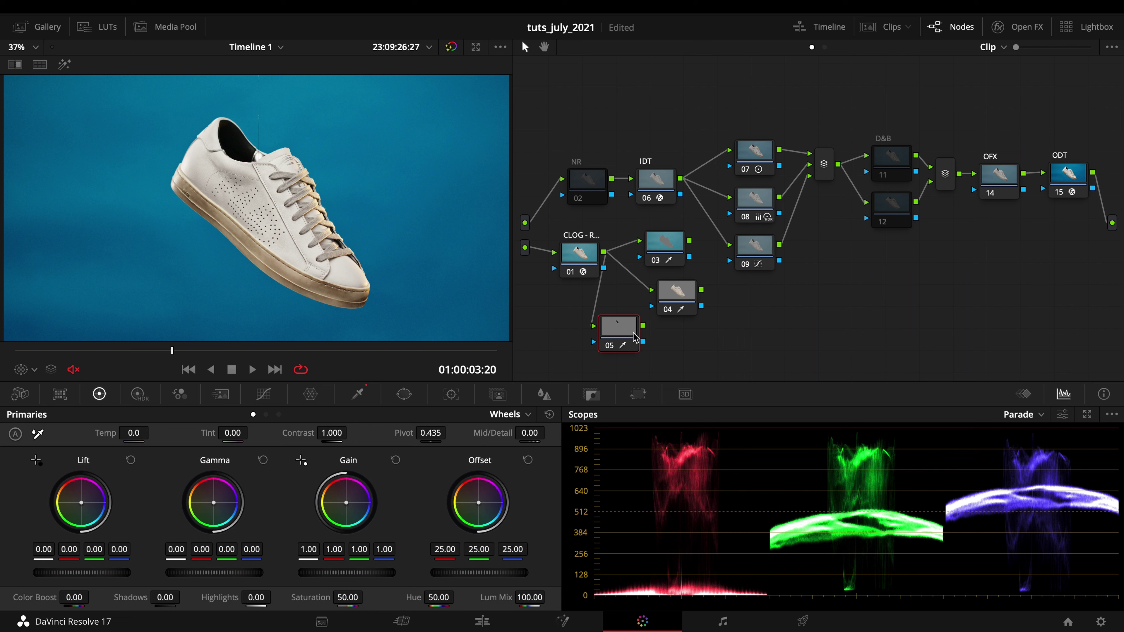
click(670, 256)
drag(670, 256, 670, 253)
drag(678, 294, 679, 286)
drag(641, 335, 681, 338)
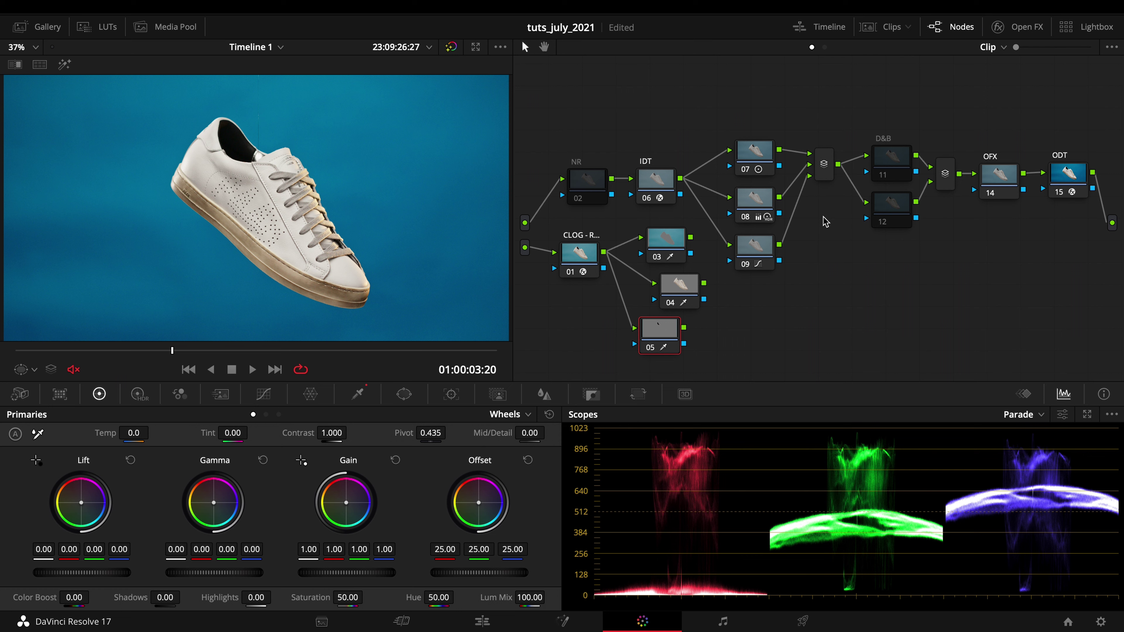
click(886, 164)
- Enable D&B node 11 and connect node 03's key output to its key input
key(ctrl+d)
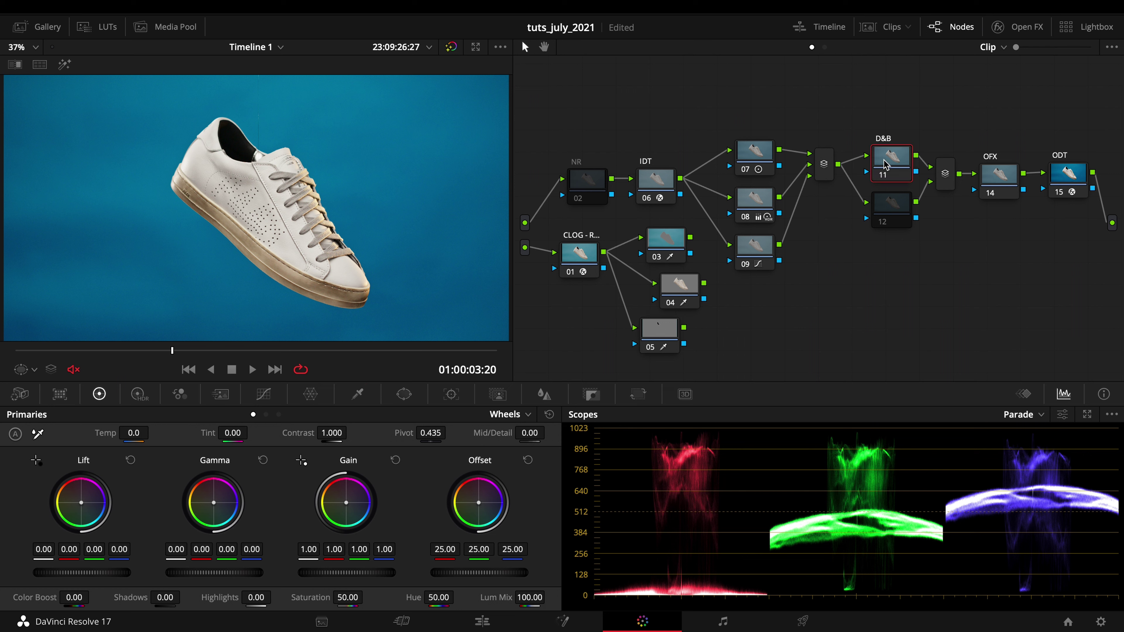
click(660, 241)
drag(688, 256, 867, 171)
click(897, 170)
click(70, 66)
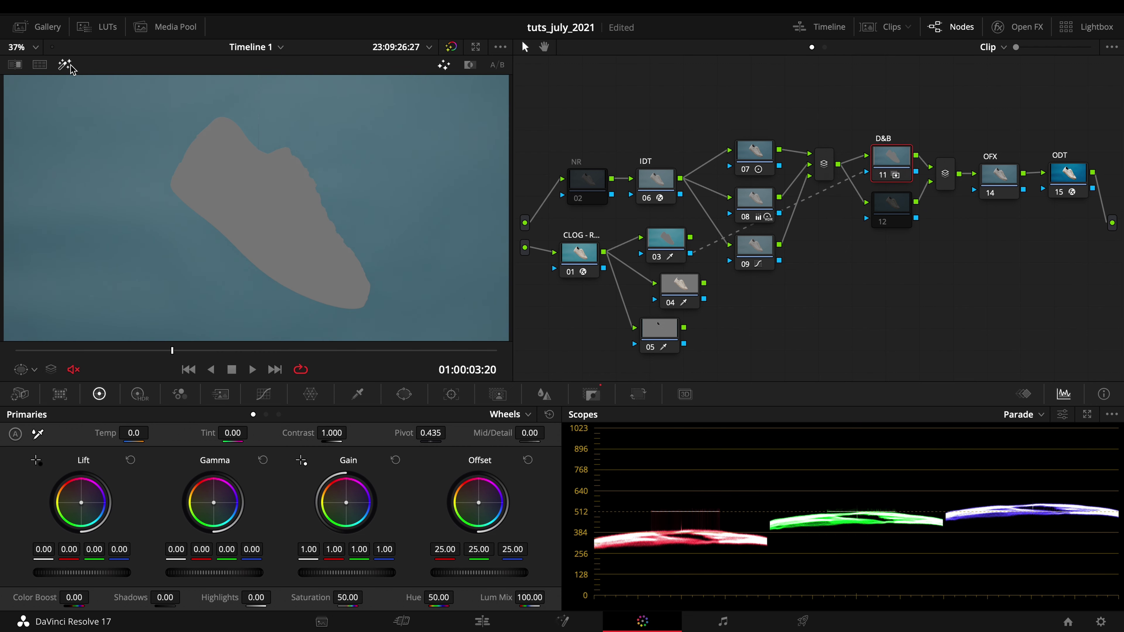
click(71, 66)
- Drag Resolve FX Color Compressor from the Open FX library onto the D&B node
click(1025, 27)
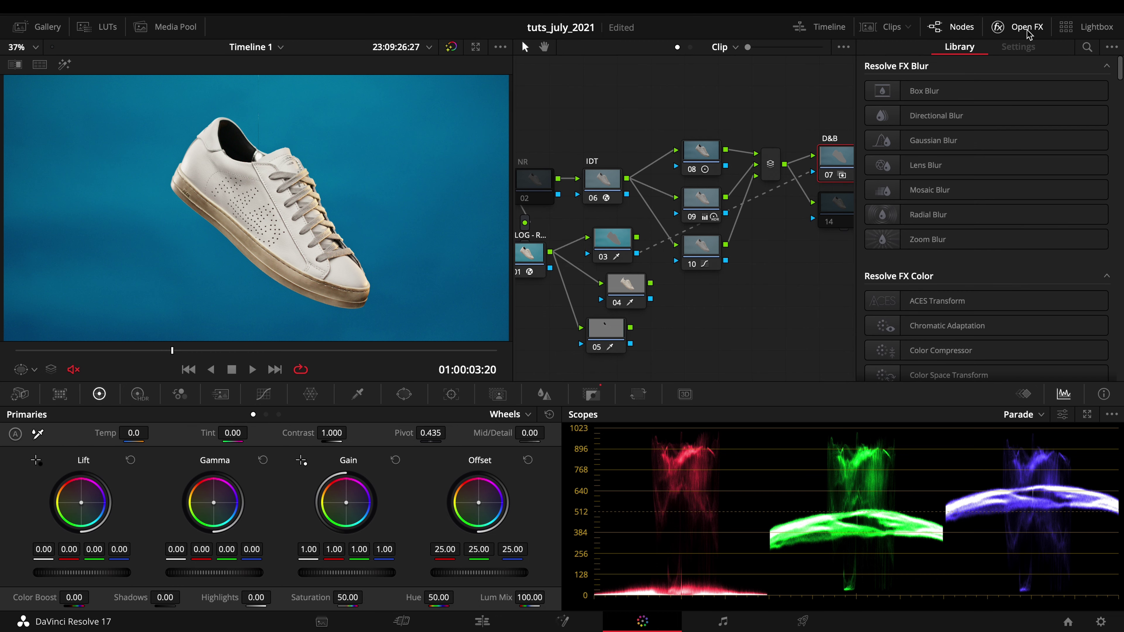
scroll(1061, 182, down, 3)
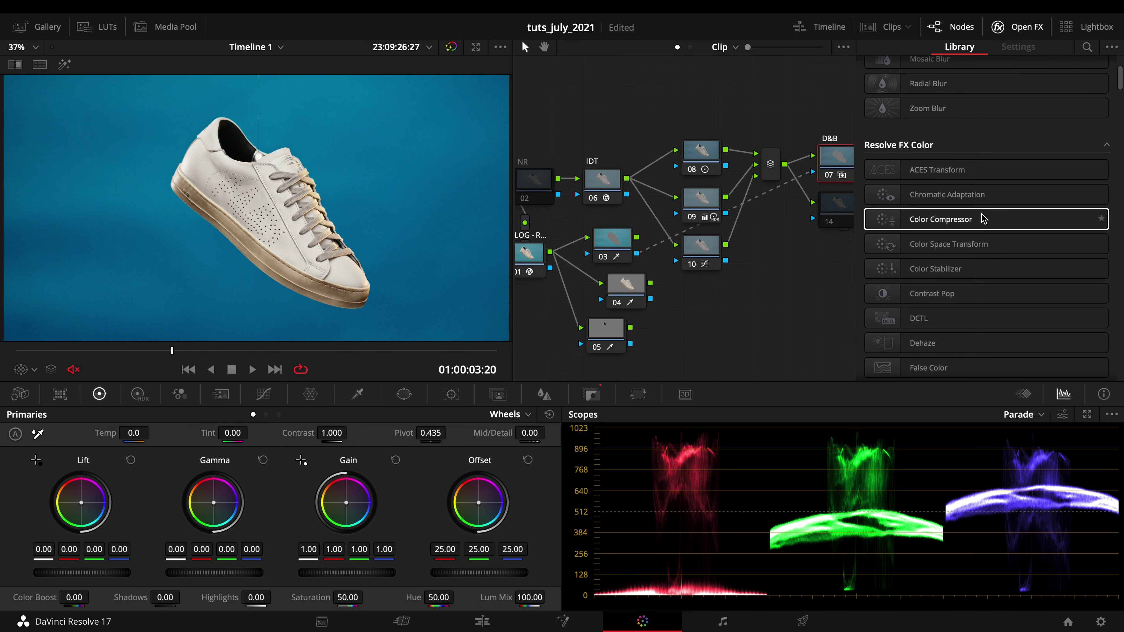
click(968, 219)
drag(969, 219, 843, 164)
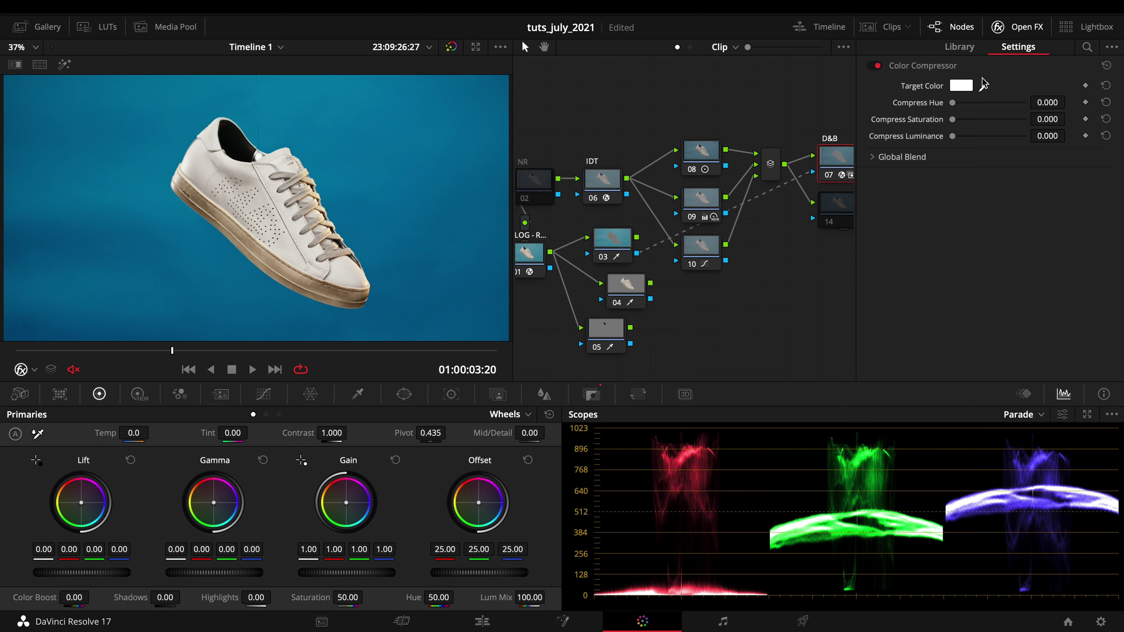
- Change the Color Compressor target colour from white to light cyan, rgb(114, 209, 255)
click(966, 91)
click(729, 141)
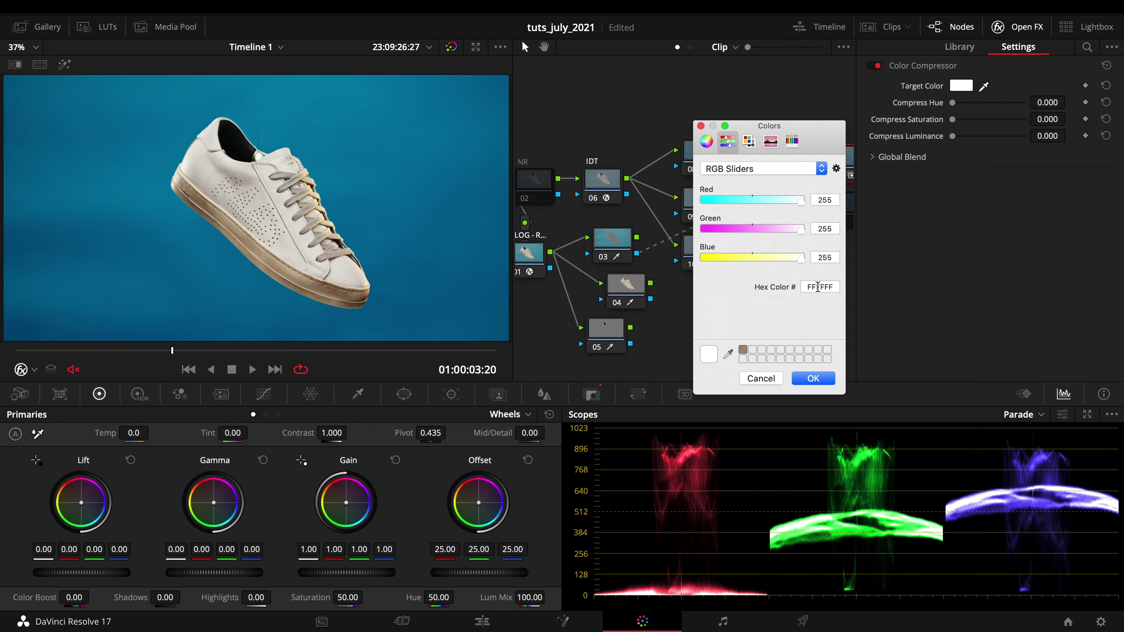
drag(807, 288, 840, 293)
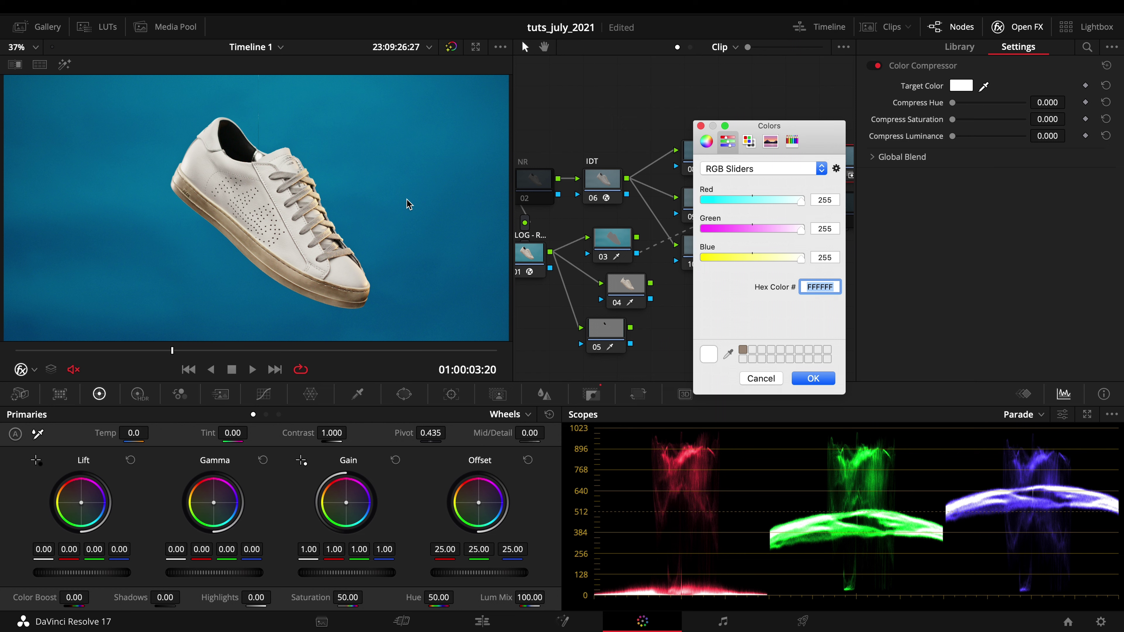
click(706, 142)
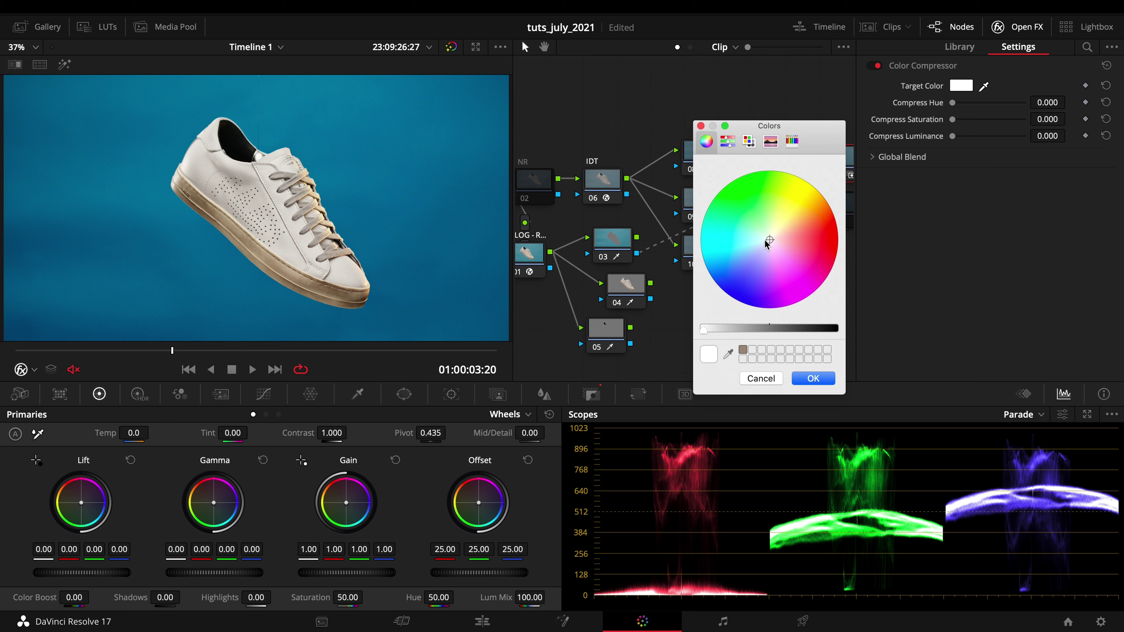
drag(766, 244, 745, 254)
click(814, 379)
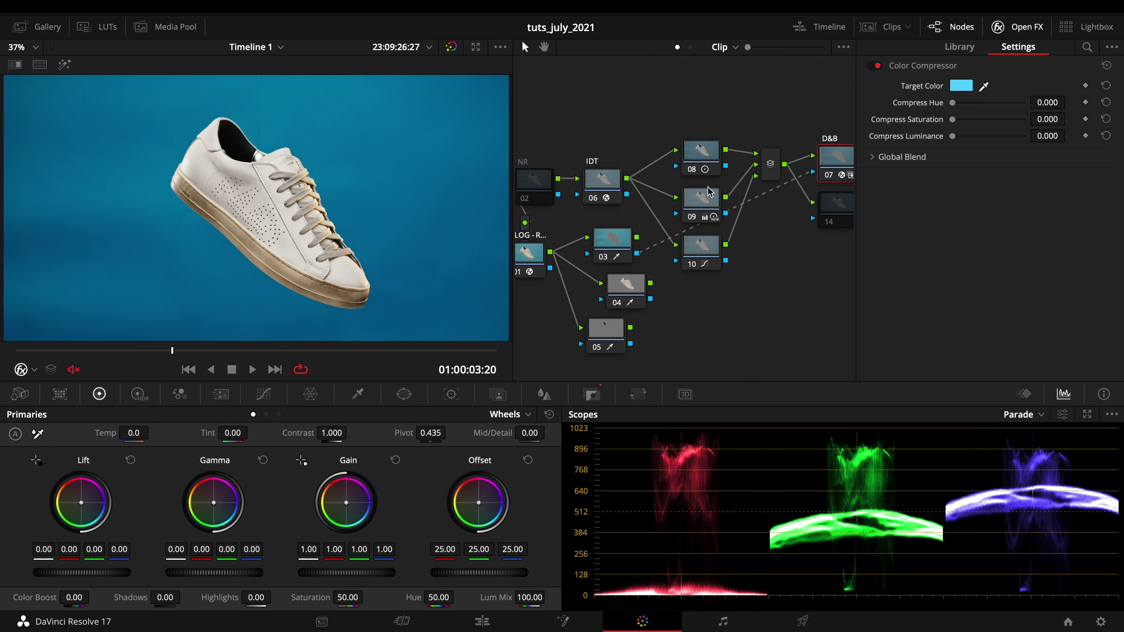
- Set Color Compressor hue 0.541, saturation 0.495 and luminance 0.321 compression
click(65, 64)
click(65, 64)
drag(953, 138, 961, 138)
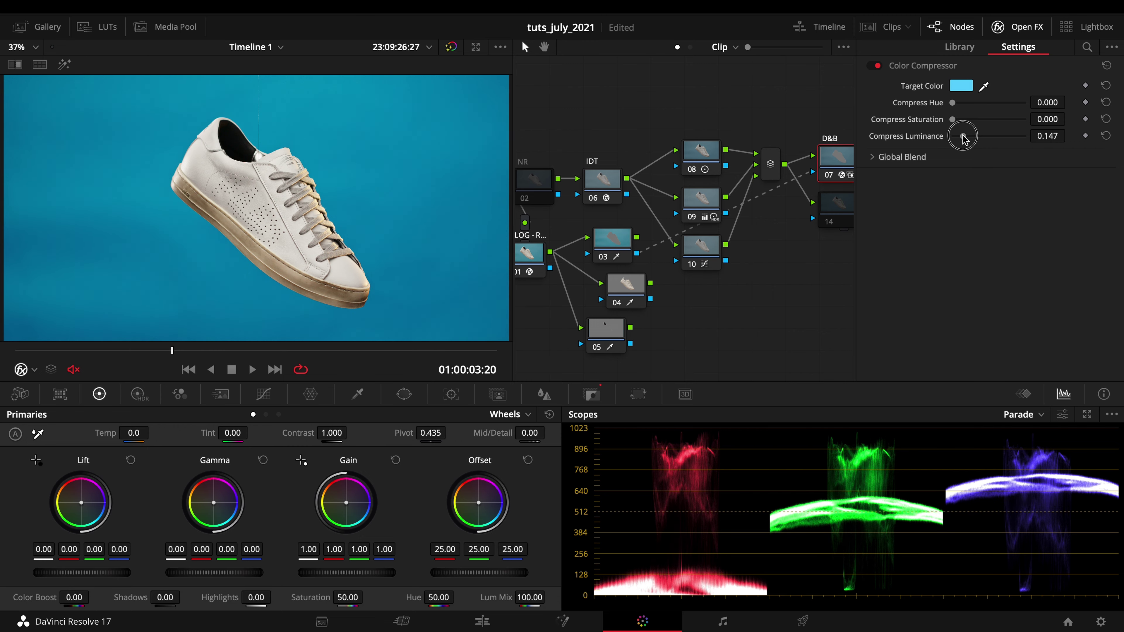
drag(964, 138, 971, 135)
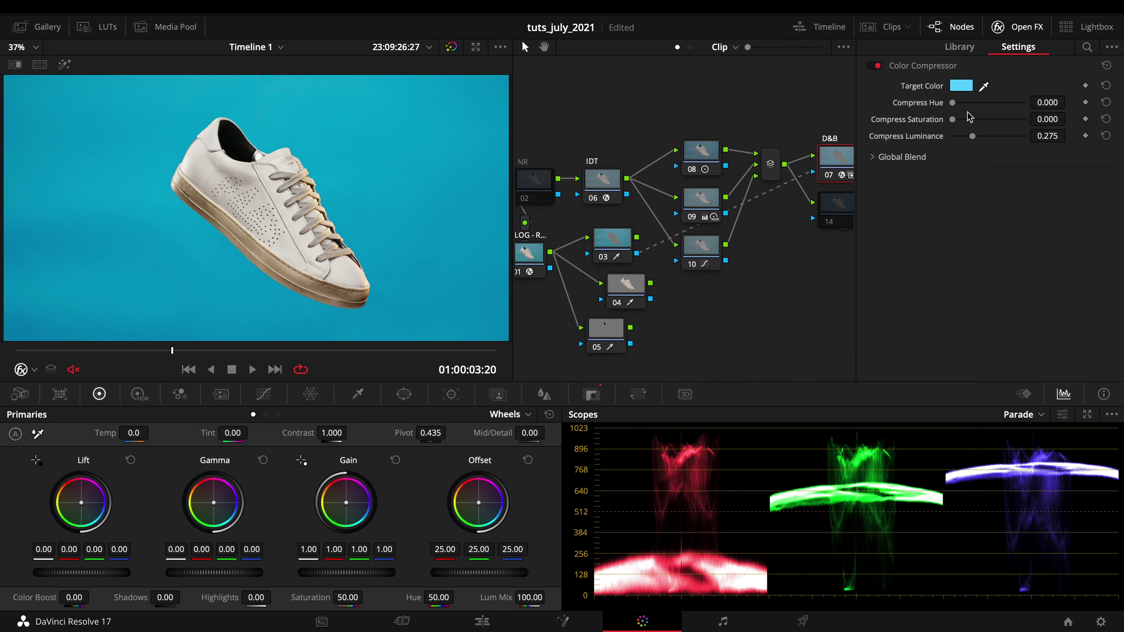
drag(955, 122, 977, 123)
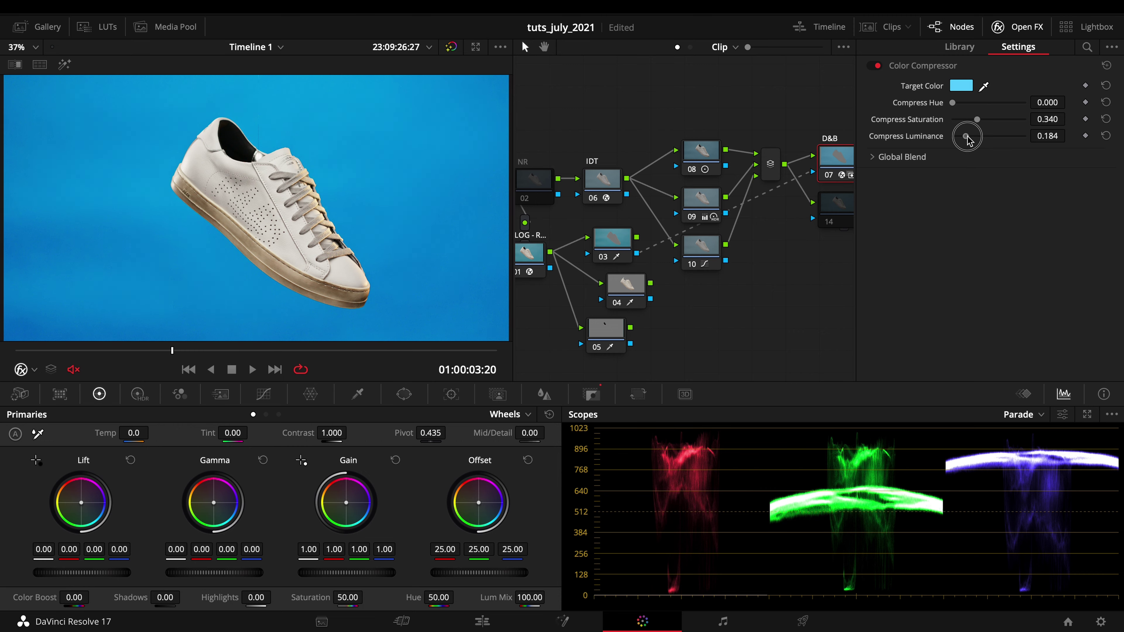
drag(973, 138, 972, 138)
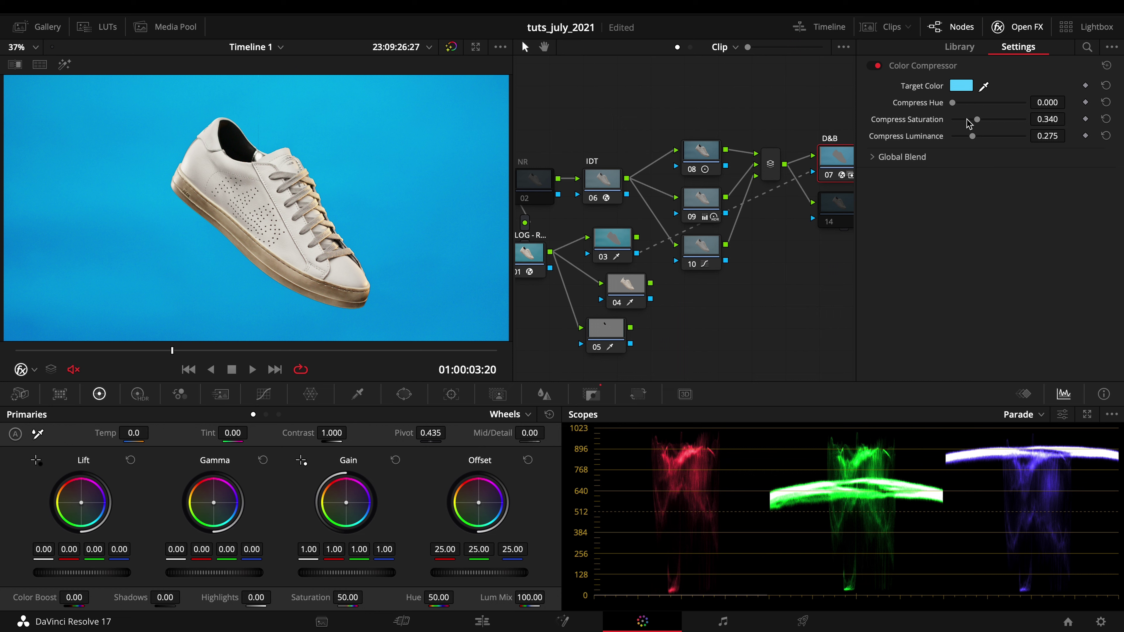
mouse_move(954, 105)
mouse_down()
mouse_move(1024, 112)
mouse_move(971, 108)
mouse_move(993, 112)
mouse_move(977, 139)
mouse_up()
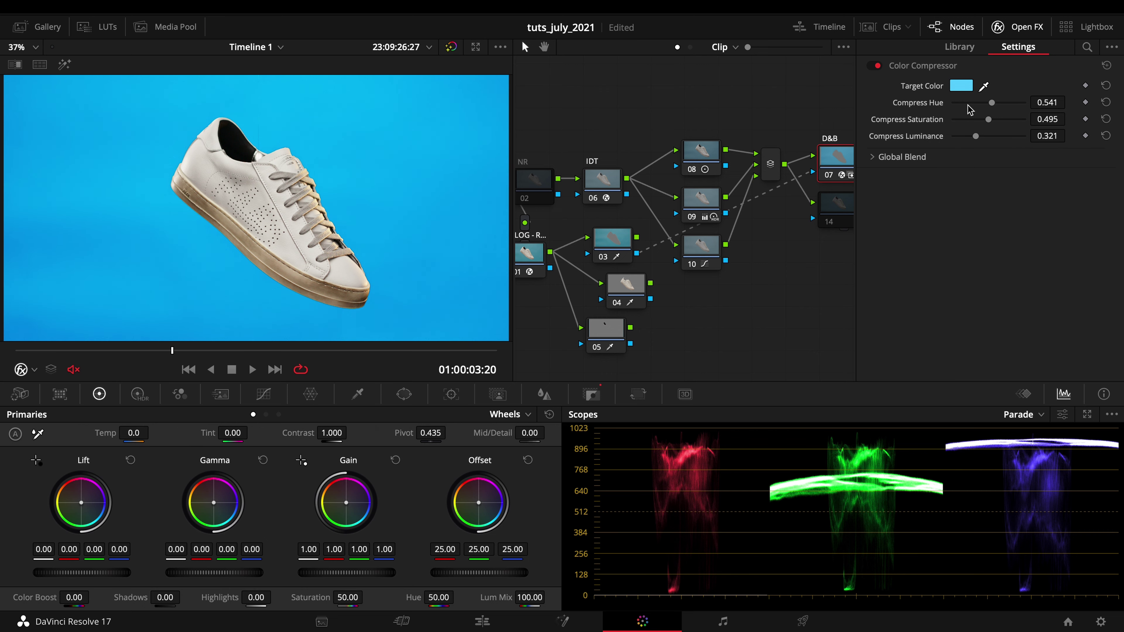
- Tweak compression to saturation 0.614 and luminance 0.367, toggling the node to compare
mouse_move(964, 93)
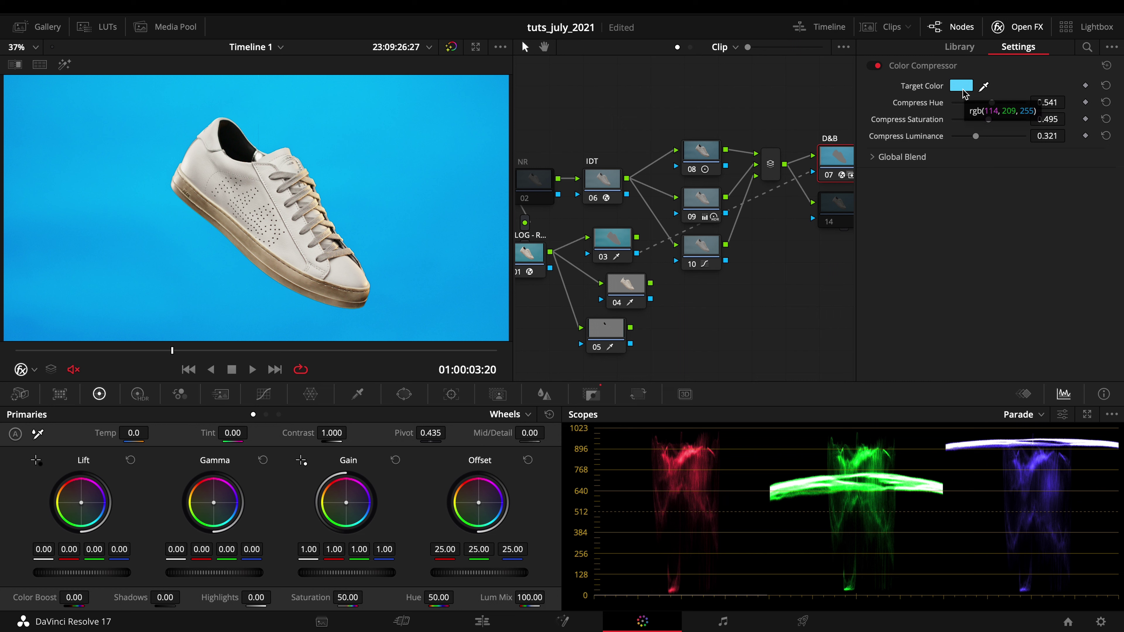
drag(974, 136, 972, 135)
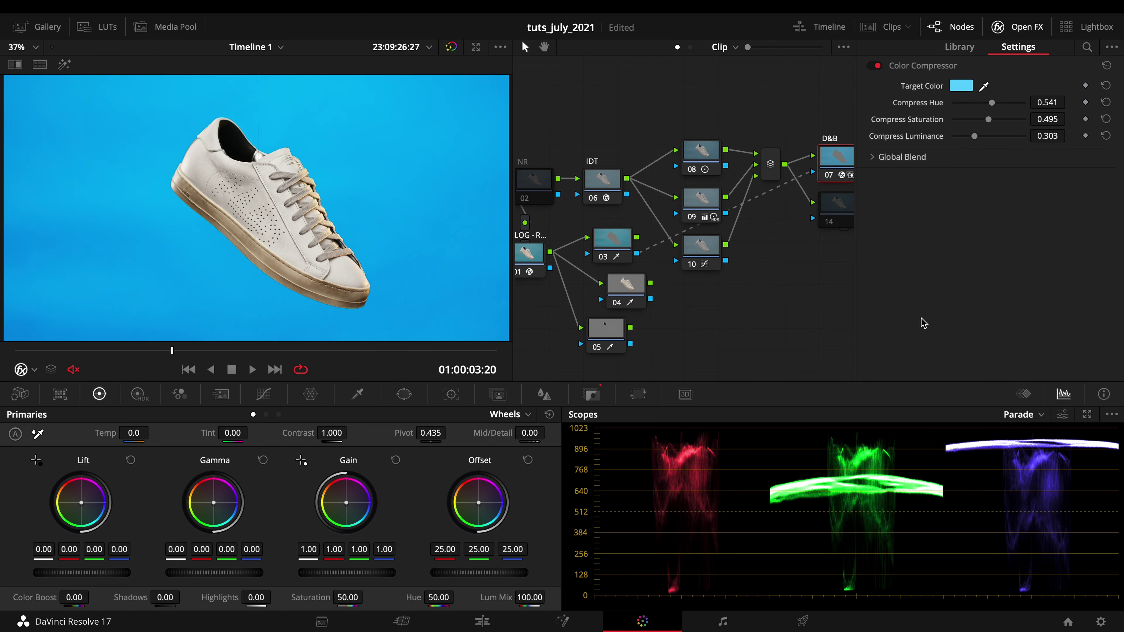
drag(168, 354, 157, 329)
key(ctrl+d)
key(ctrl+d)
key(ctrl+d)
key(ctrl+d)
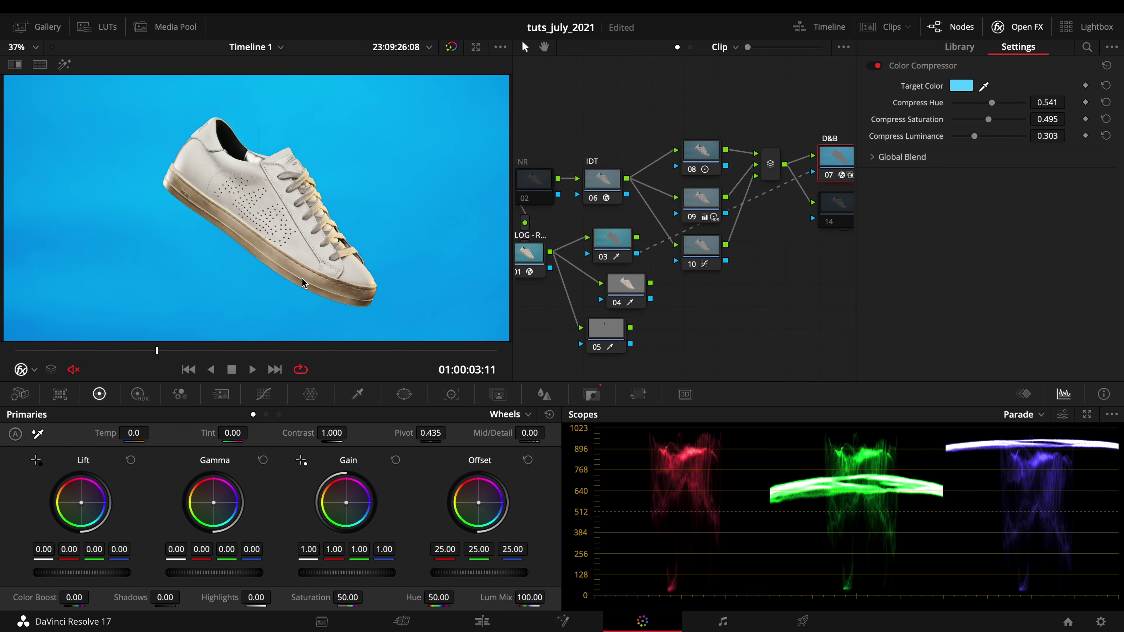
key(ctrl+d)
key(ctrl+d)
drag(971, 139, 998, 120)
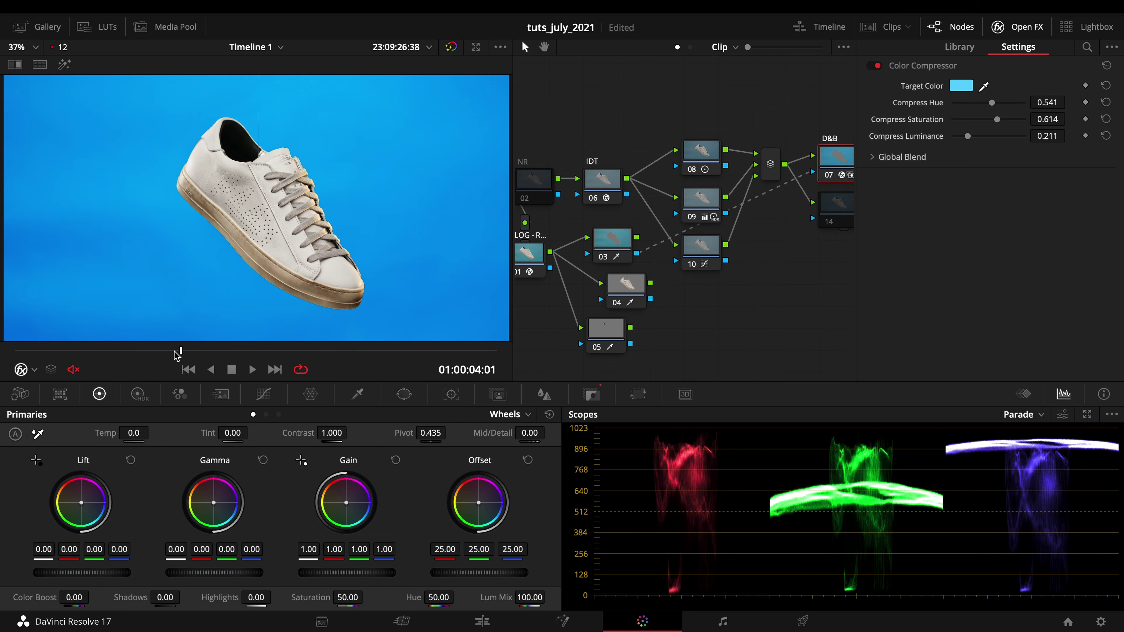
key(ctrl+d)
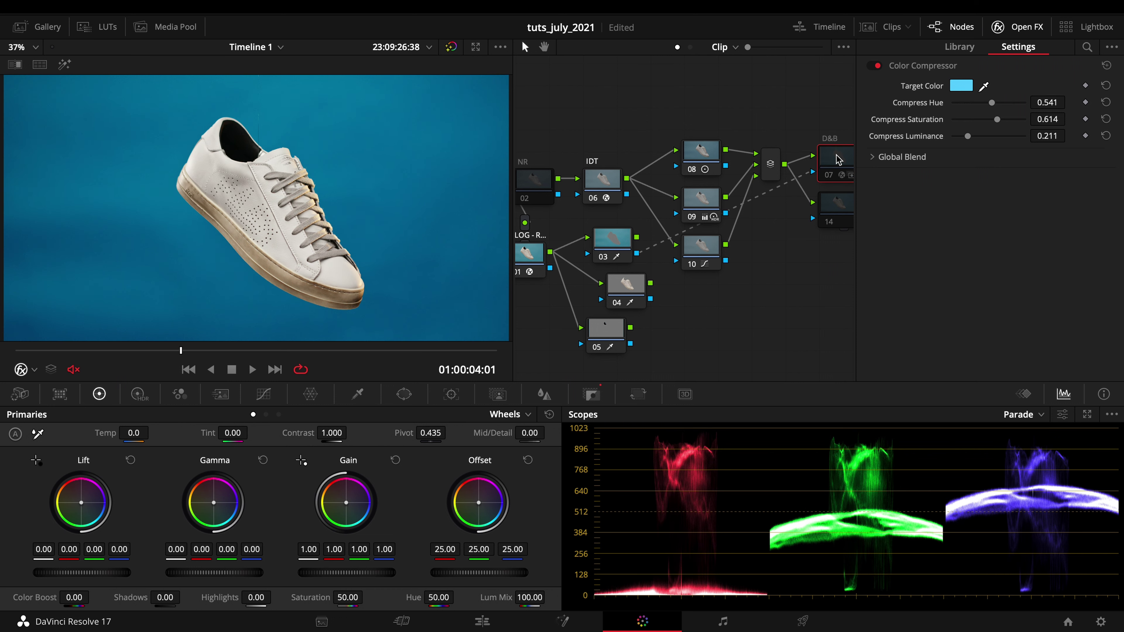
key(ctrl+d)
key(ctrl+d)
key(ctrl+d)
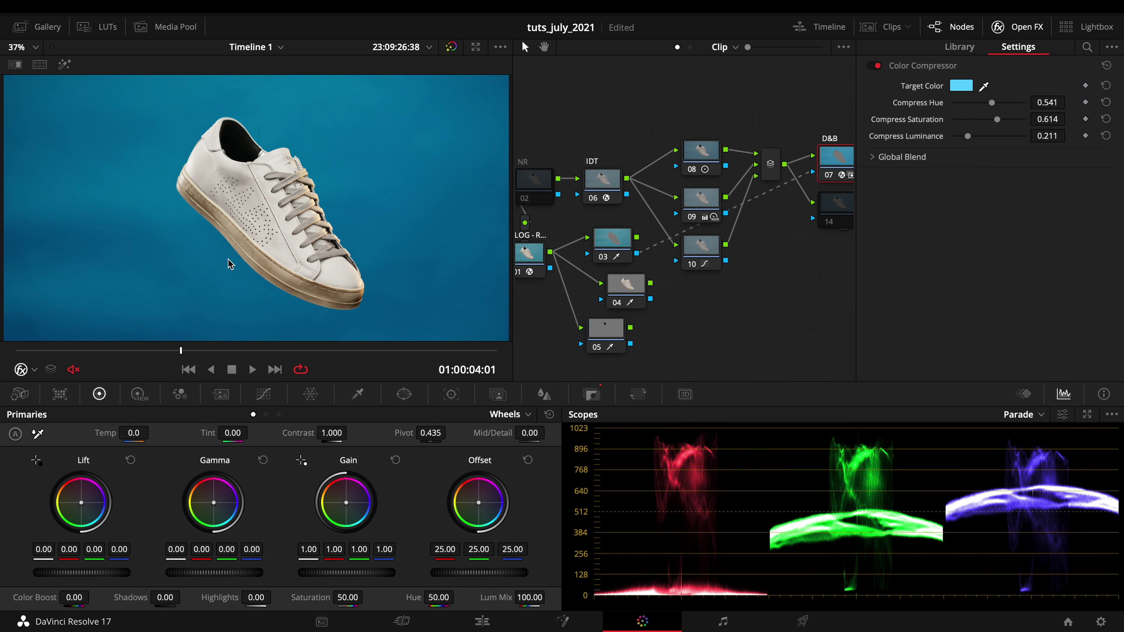
drag(970, 139, 978, 141)
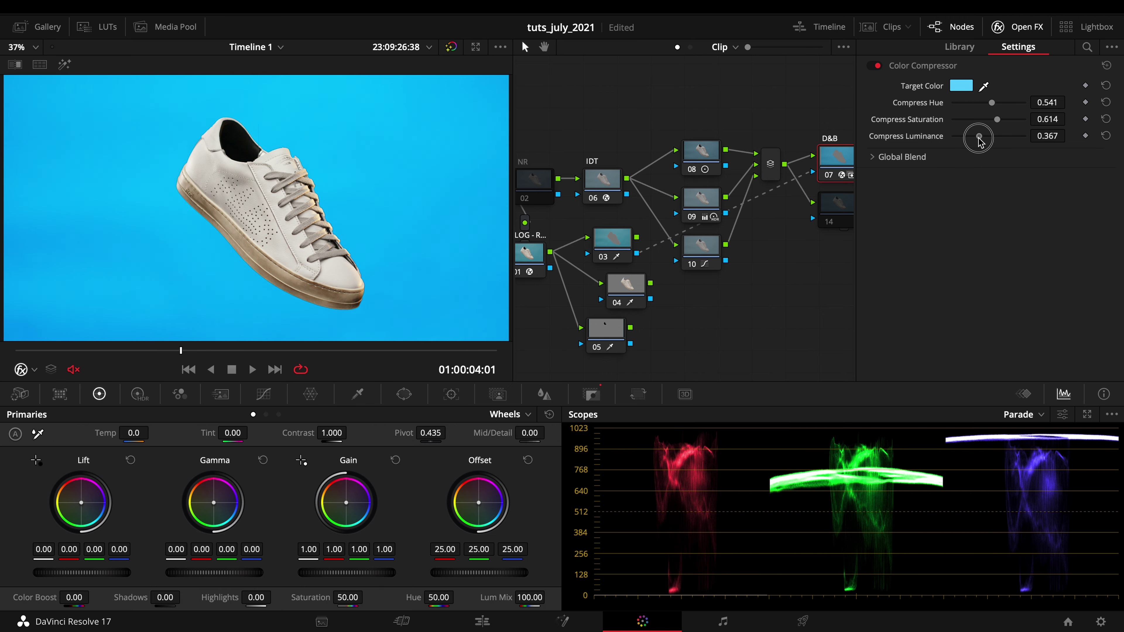
- Compare with the D&B node off, then set the compressor target colour to Orange
click(1017, 27)
key(ctrl+d)
key(ctrl+d)
click(1025, 28)
click(953, 85)
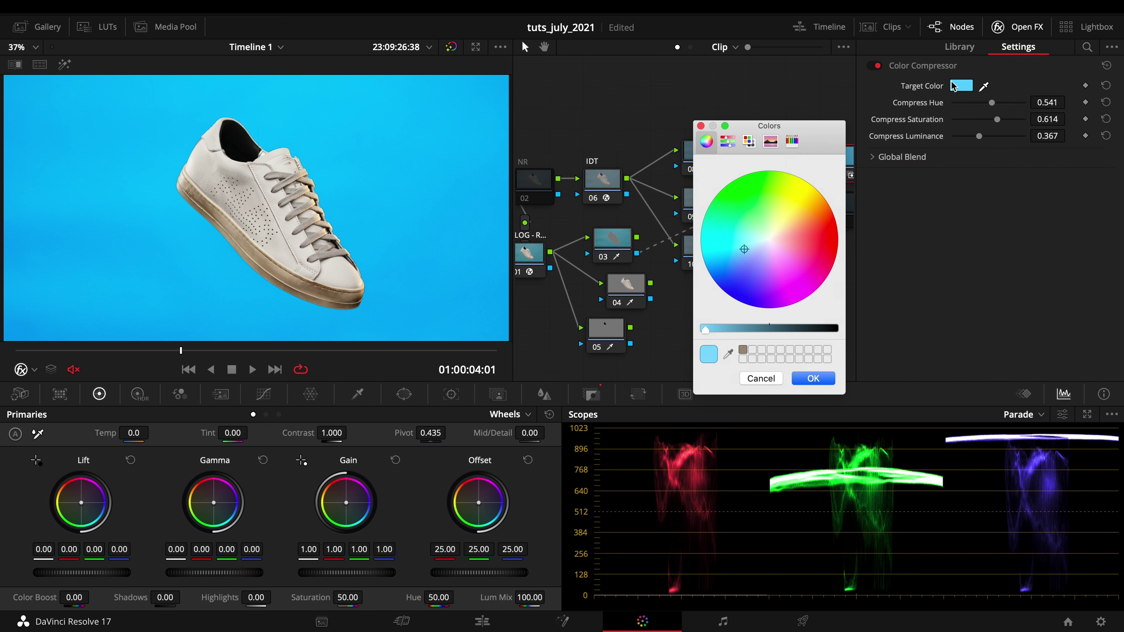
click(728, 142)
click(750, 143)
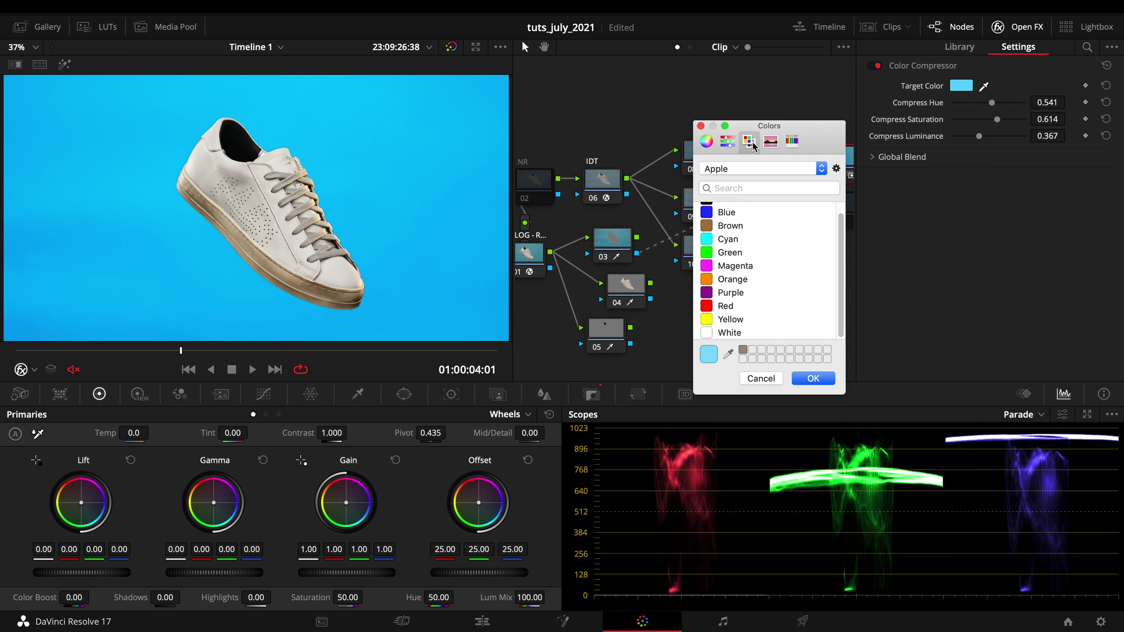
scroll(732, 272, up, 1)
scroll(732, 275, down, 1)
click(734, 279)
click(813, 378)
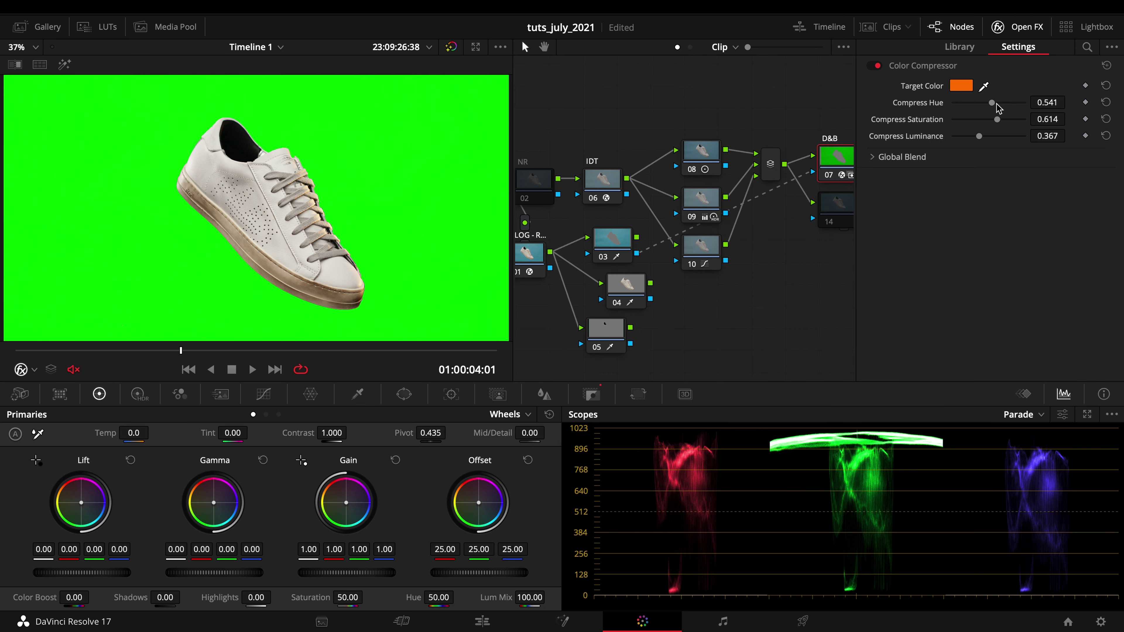
- Lower compression to hue 0.440, saturation 0.331, luminance 0.294 and retarget to light cyan
mouse_move(989, 103)
mouse_down()
mouse_move(954, 121)
mouse_move(977, 119)
mouse_move(974, 142)
mouse_up()
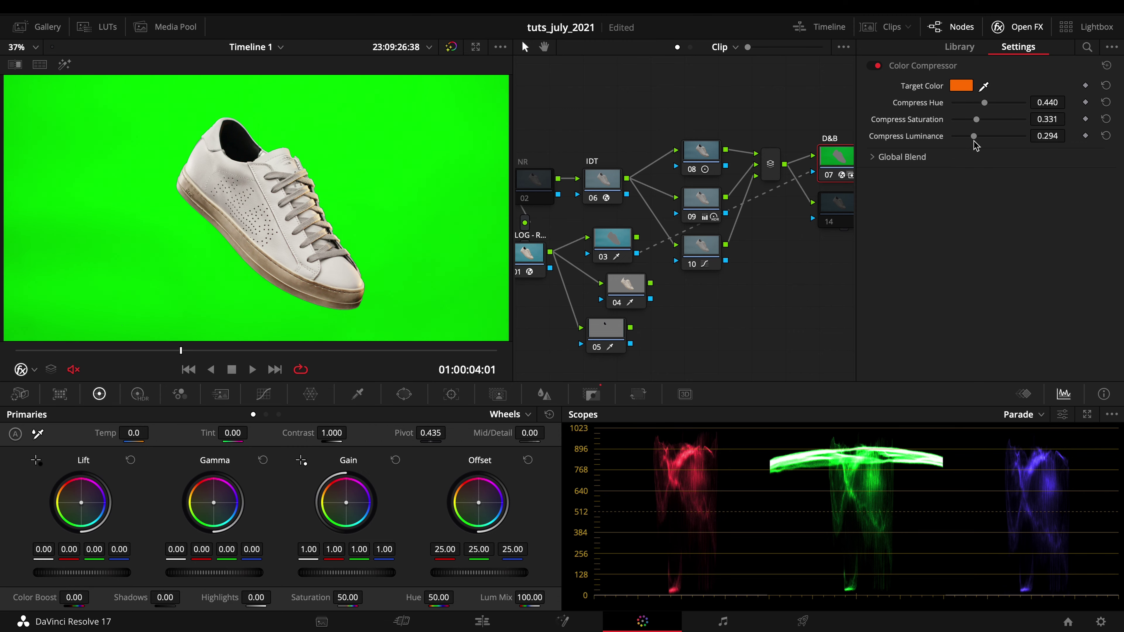
click(962, 89)
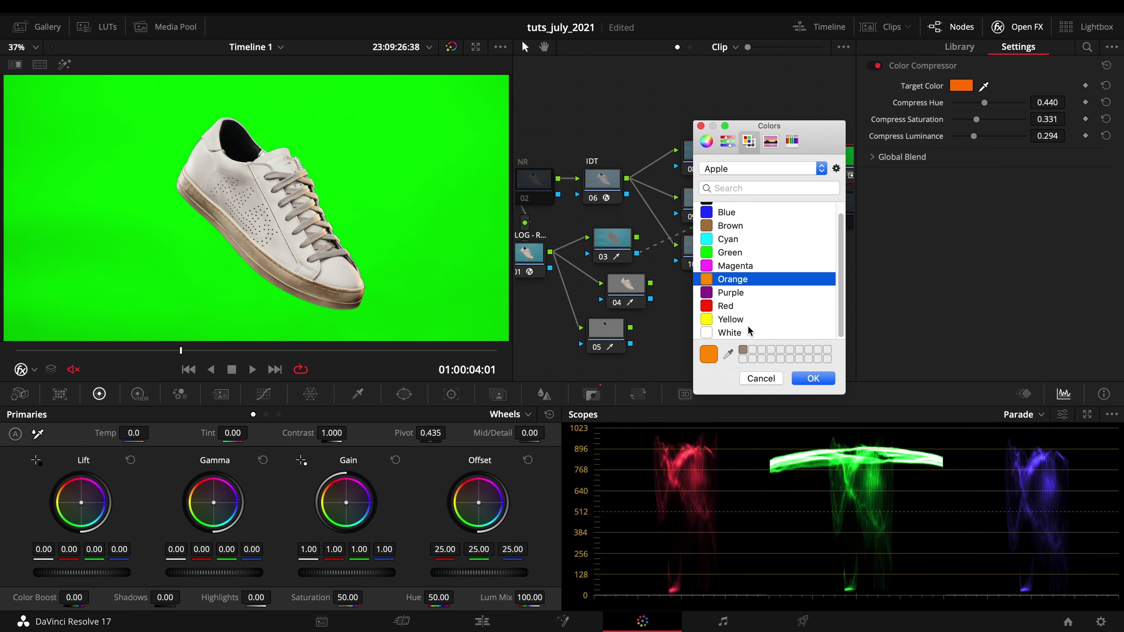
scroll(748, 330, up, 2)
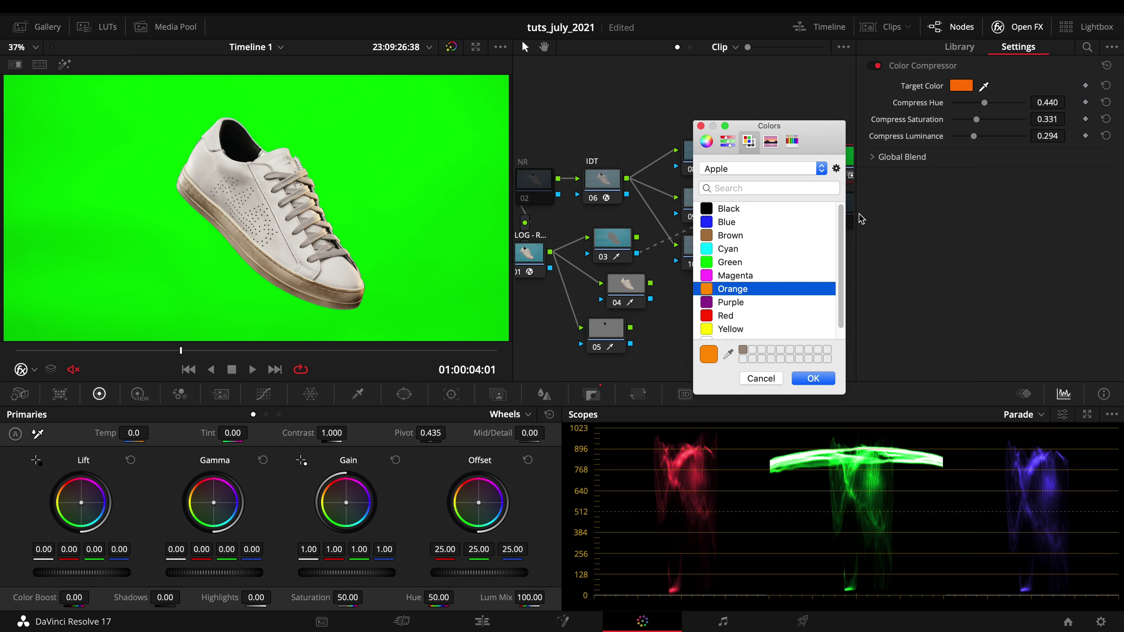
click(706, 141)
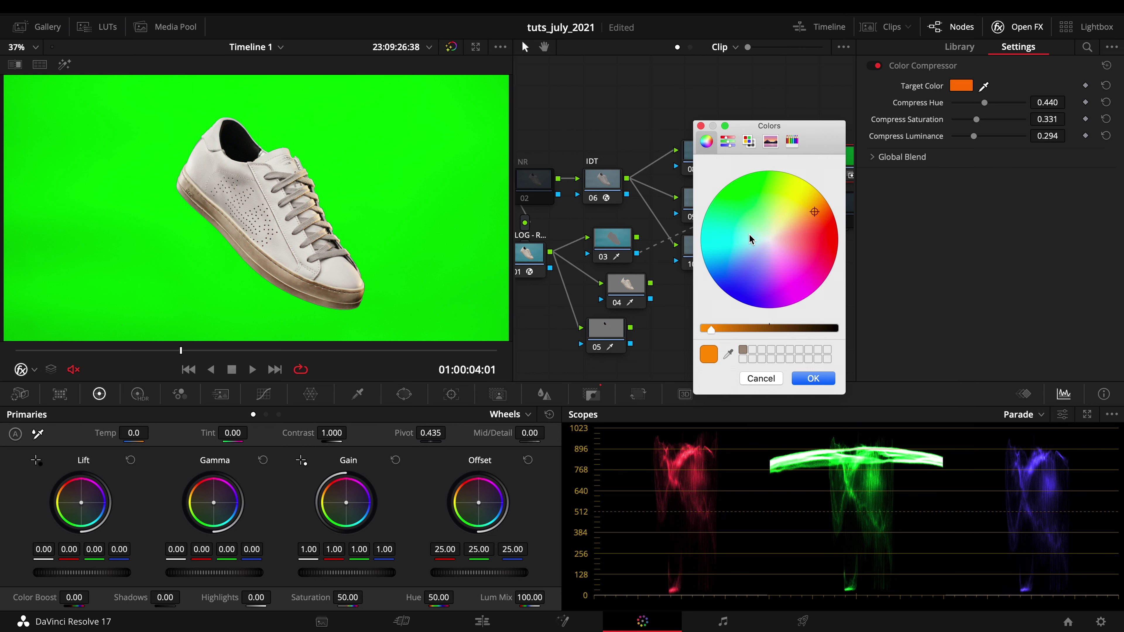
drag(750, 237, 741, 247)
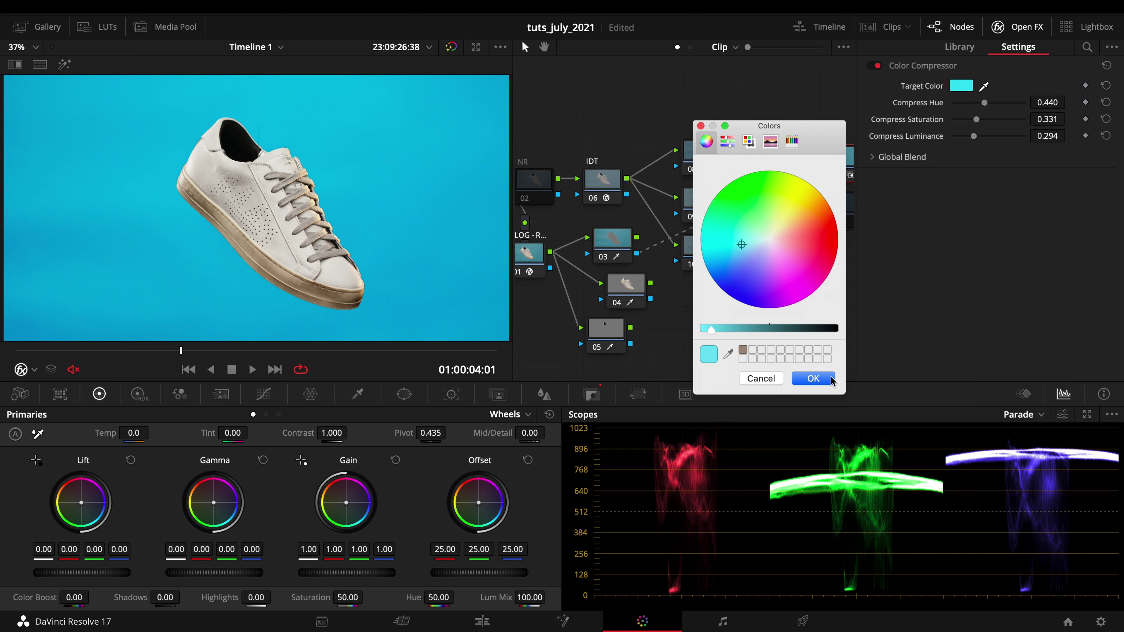
click(814, 378)
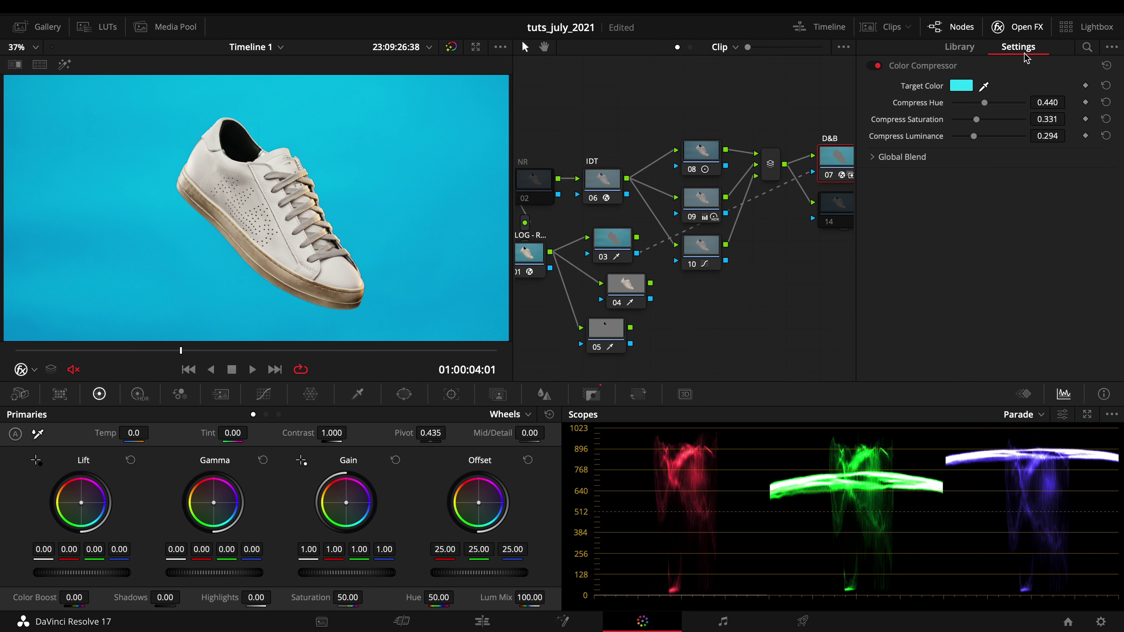
- Hide the effect settings panel, then select node 14 and enable it
click(1025, 28)
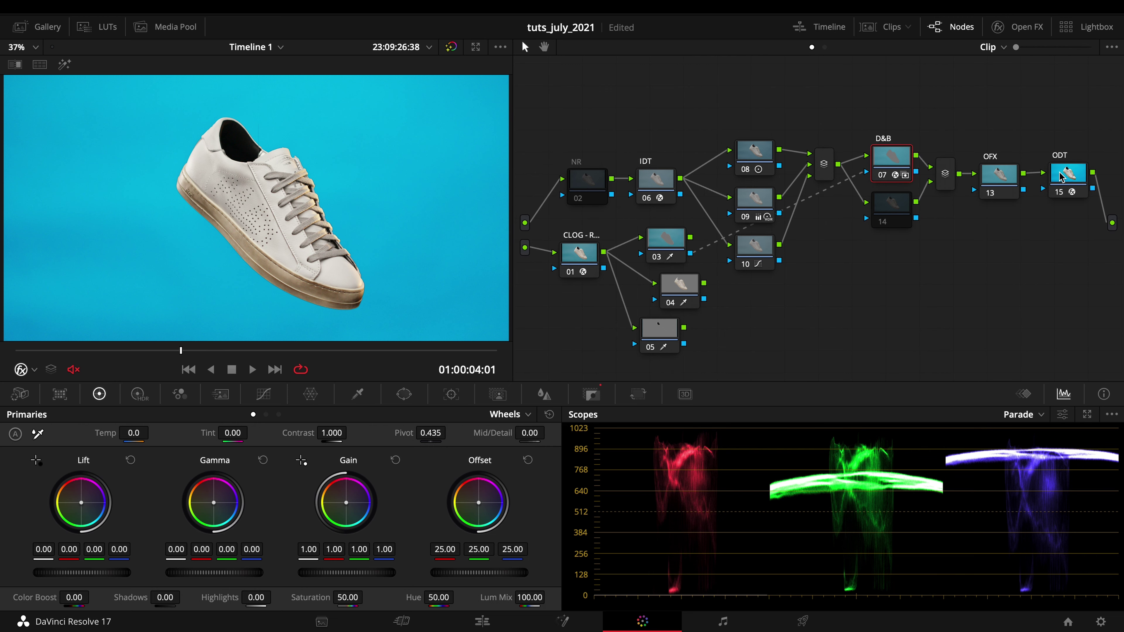
click(898, 207)
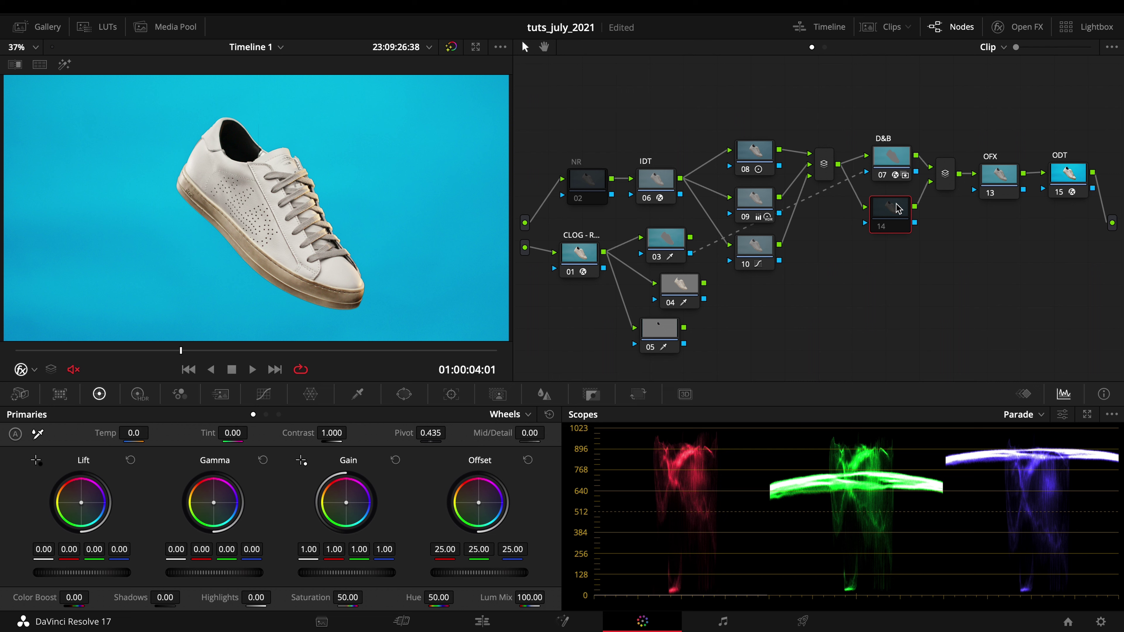
key(ctrl+d)
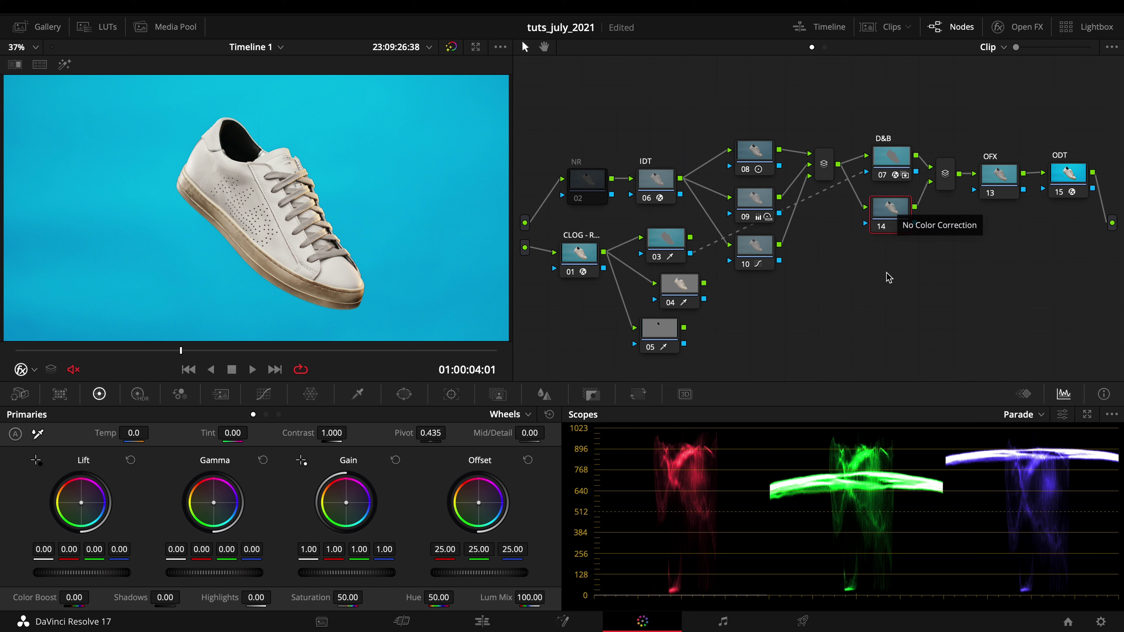
- Add layer node 15 and feed node 04's key into node 14, inverted
key(alt+l)
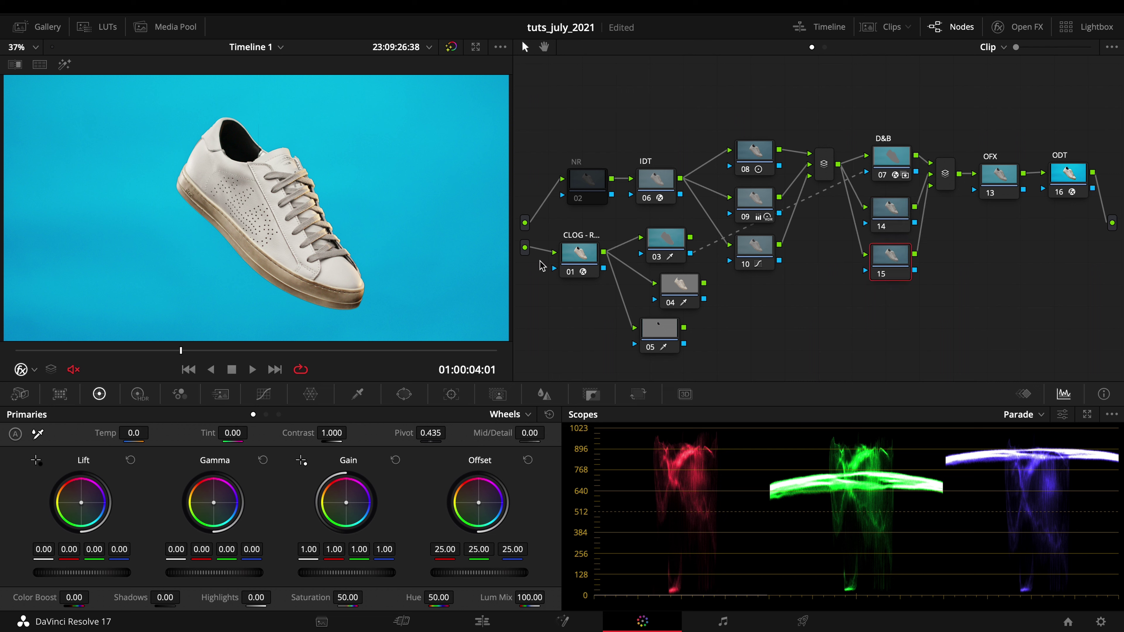
drag(703, 300, 867, 226)
click(894, 217)
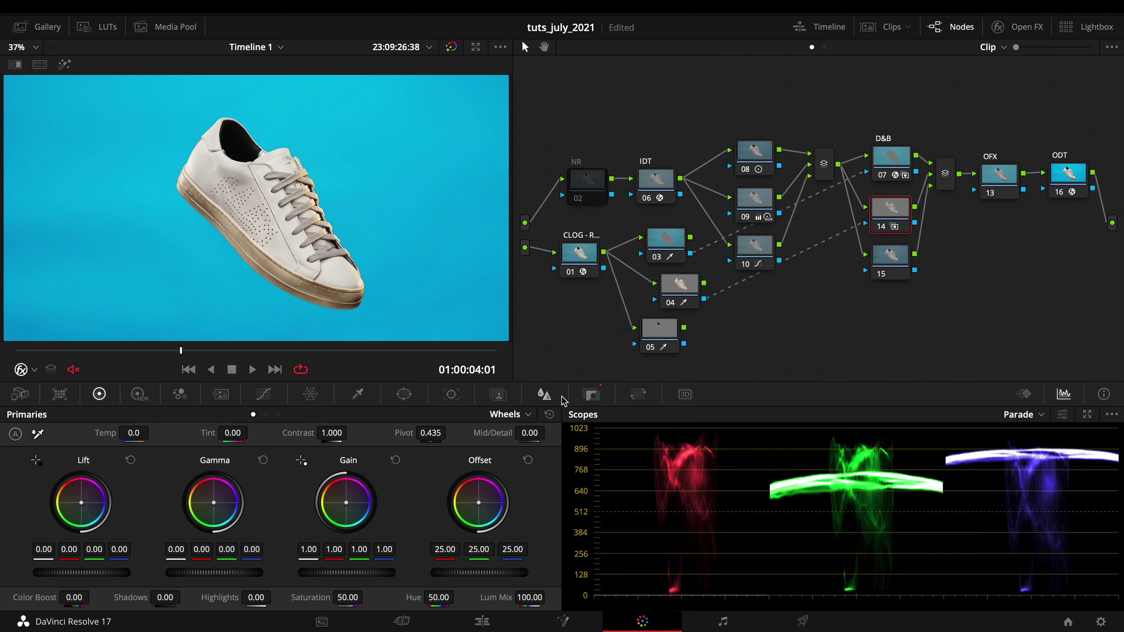
click(592, 394)
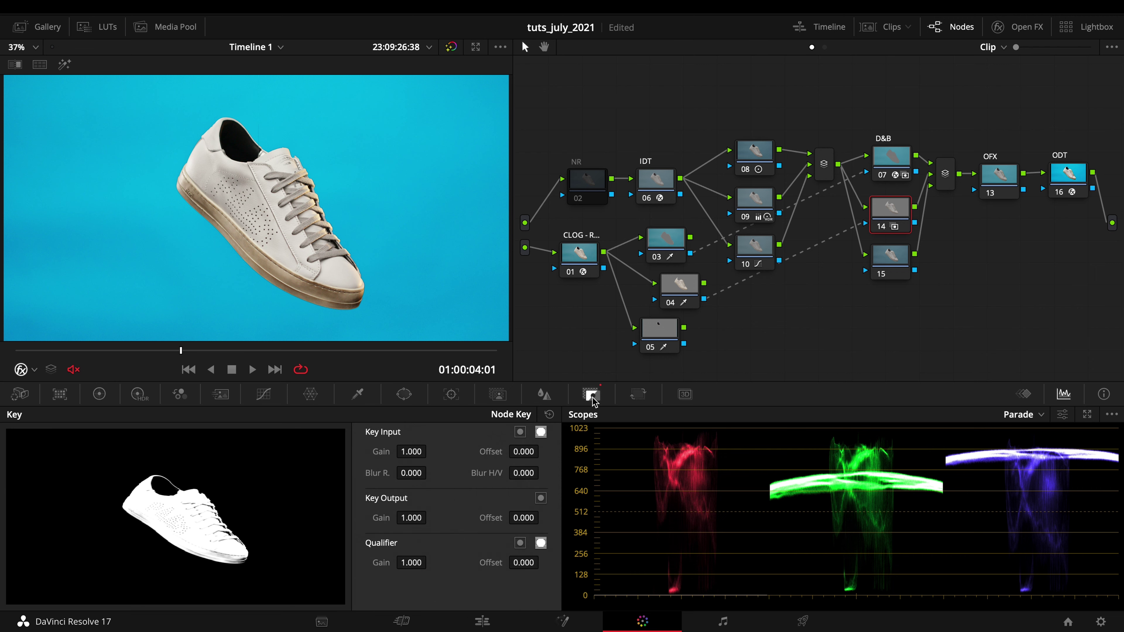
click(520, 432)
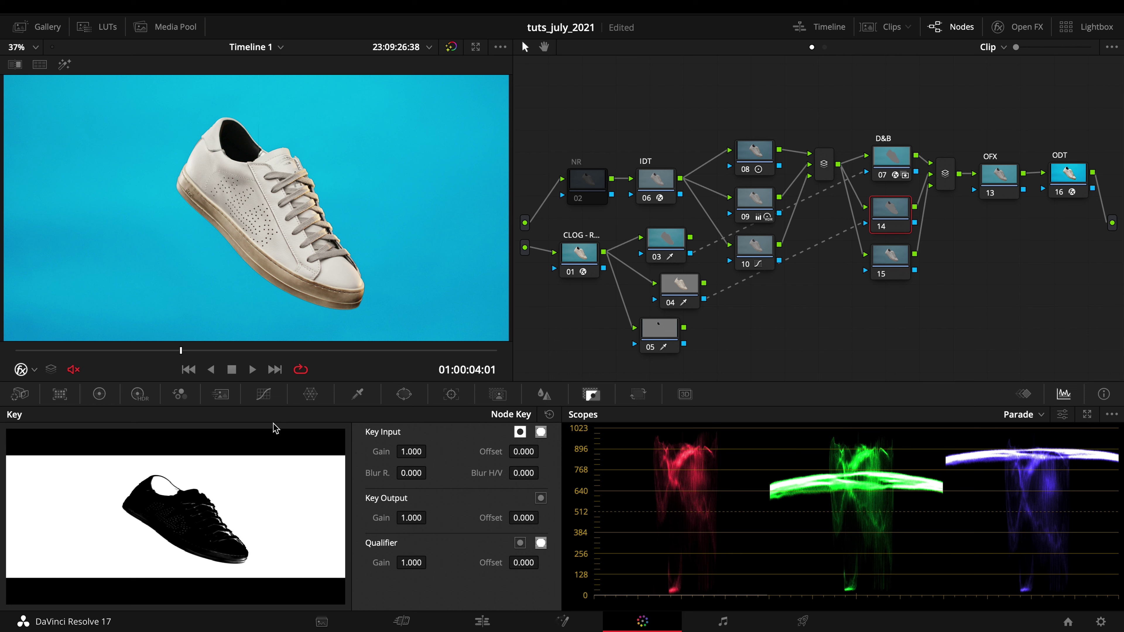
- Add two points to node 14's luma curve, lifting the second one
click(262, 396)
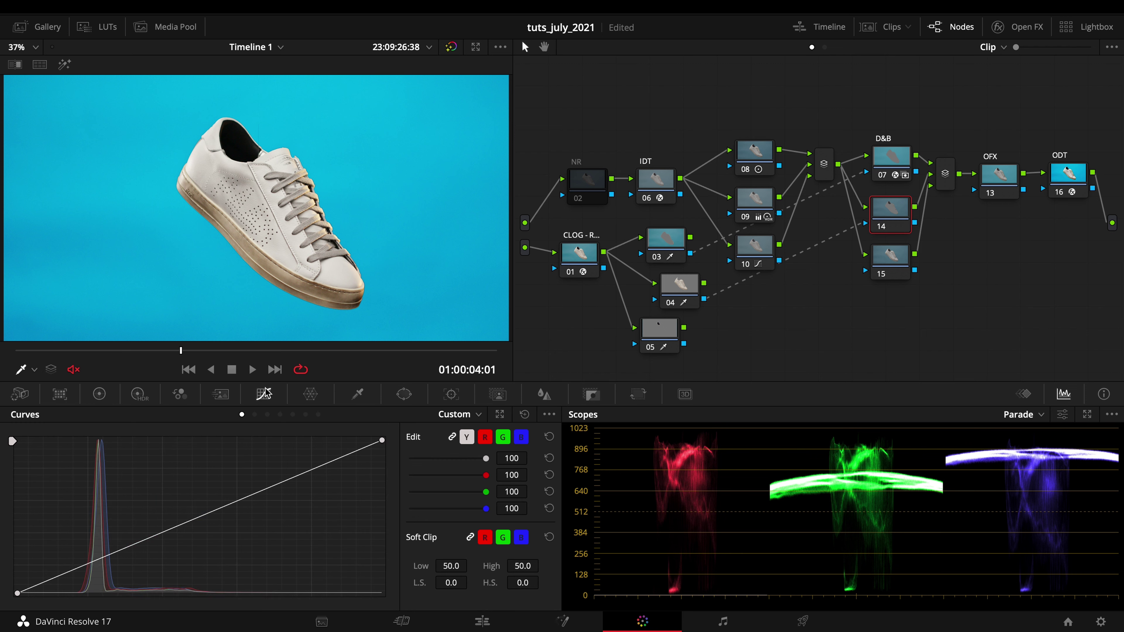
click(109, 562)
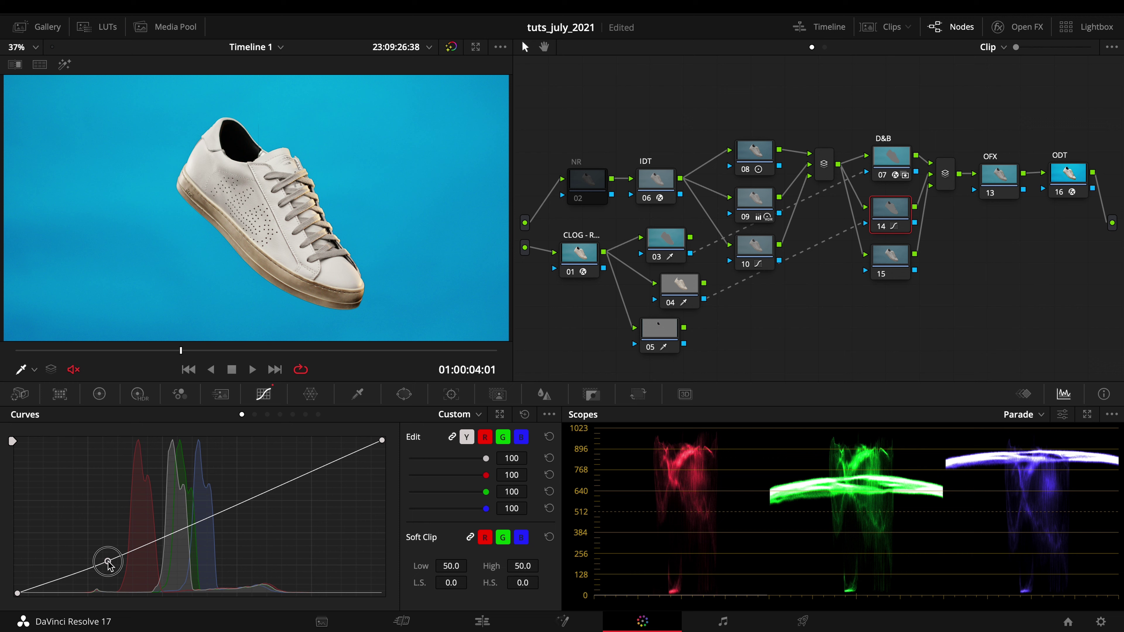
drag(287, 482, 289, 470)
- Add an inverted circle window stretched into a soft, rotated thin ellipse at the top, then lower the shadow point
click(404, 394)
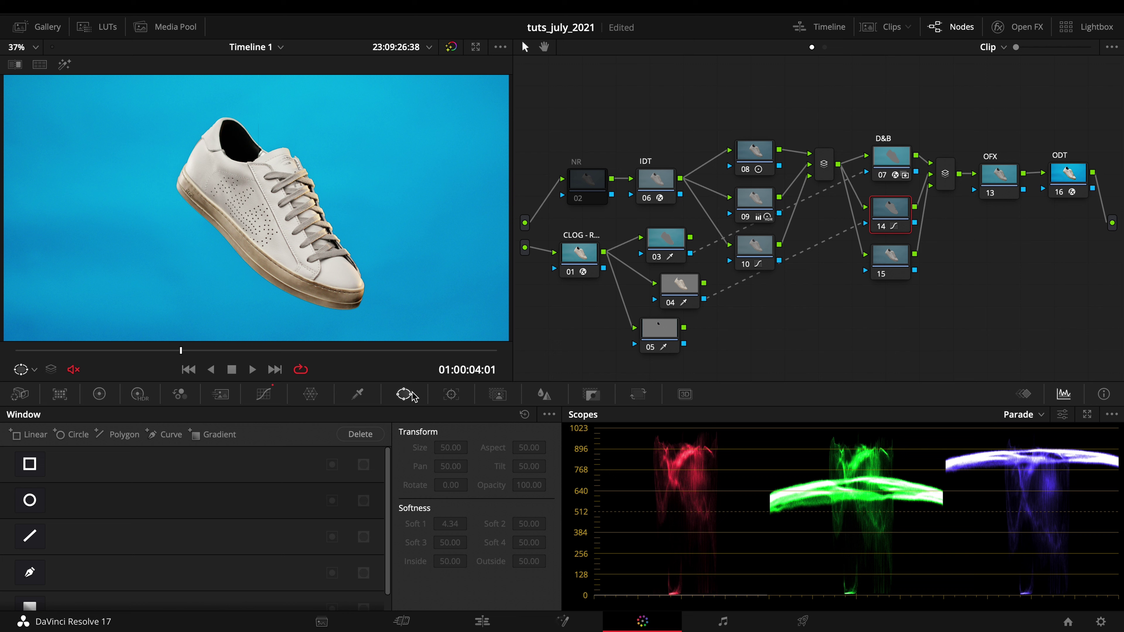
click(31, 498)
drag(256, 208, 345, 161)
click(332, 501)
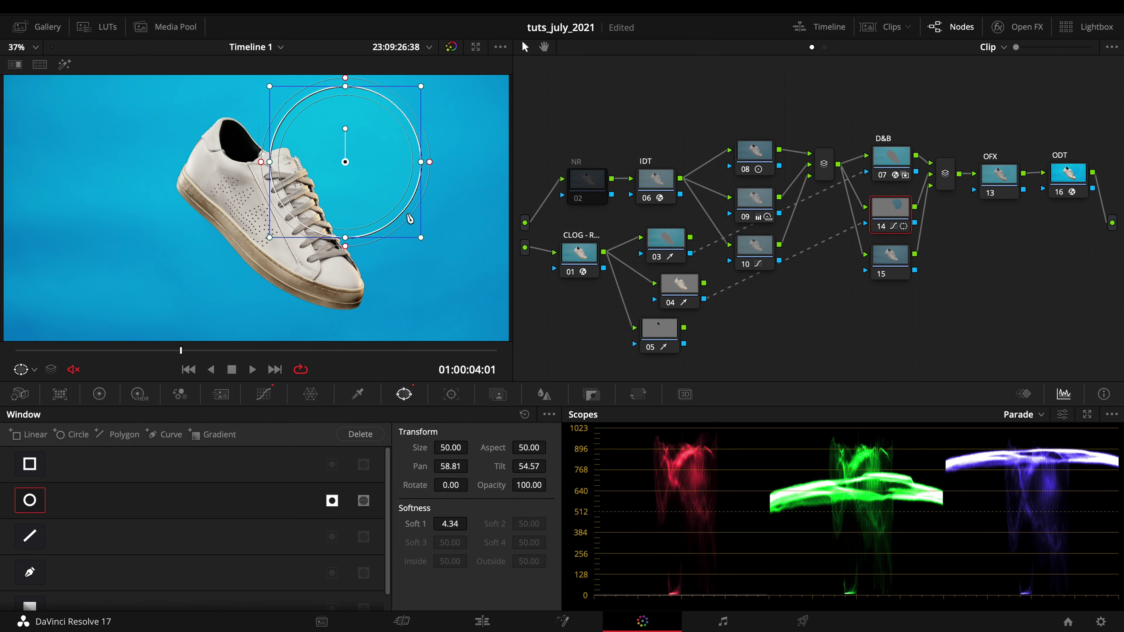
drag(345, 127, 310, 133)
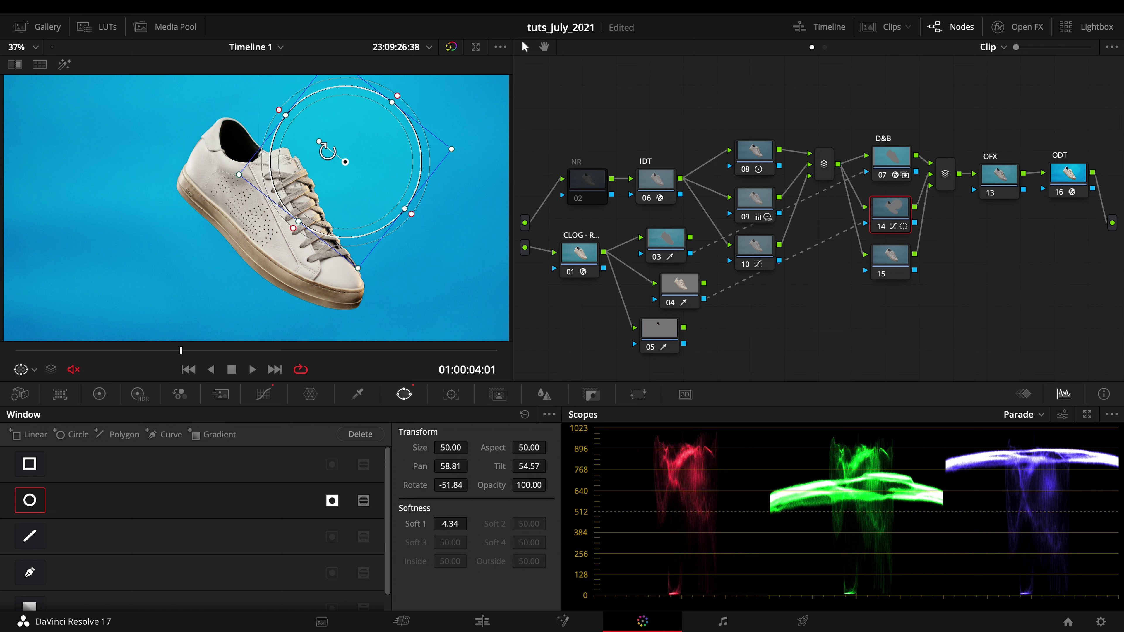
drag(403, 208, 300, 120)
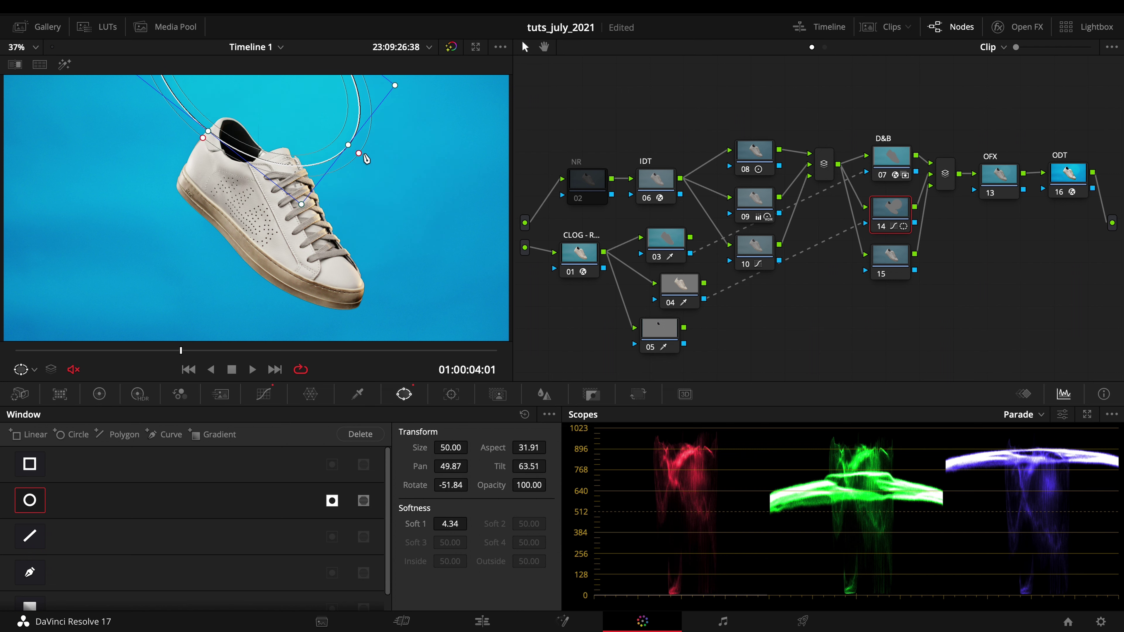
drag(368, 158, 404, 186)
drag(349, 144, 452, 175)
drag(401, 125, 404, 108)
click(263, 394)
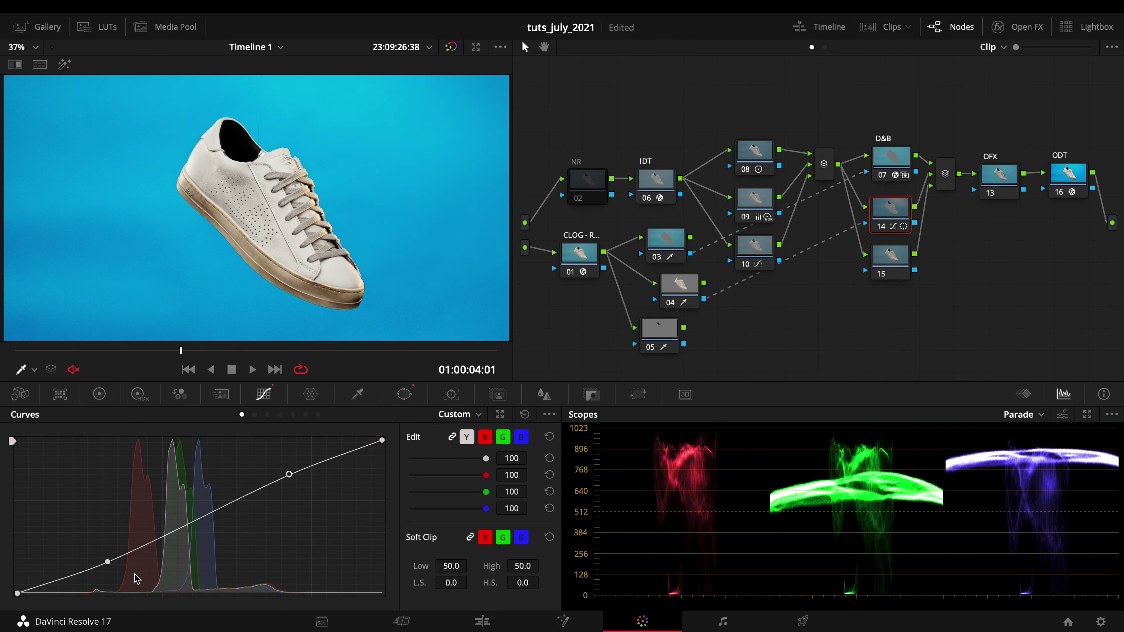
drag(109, 562, 108, 565)
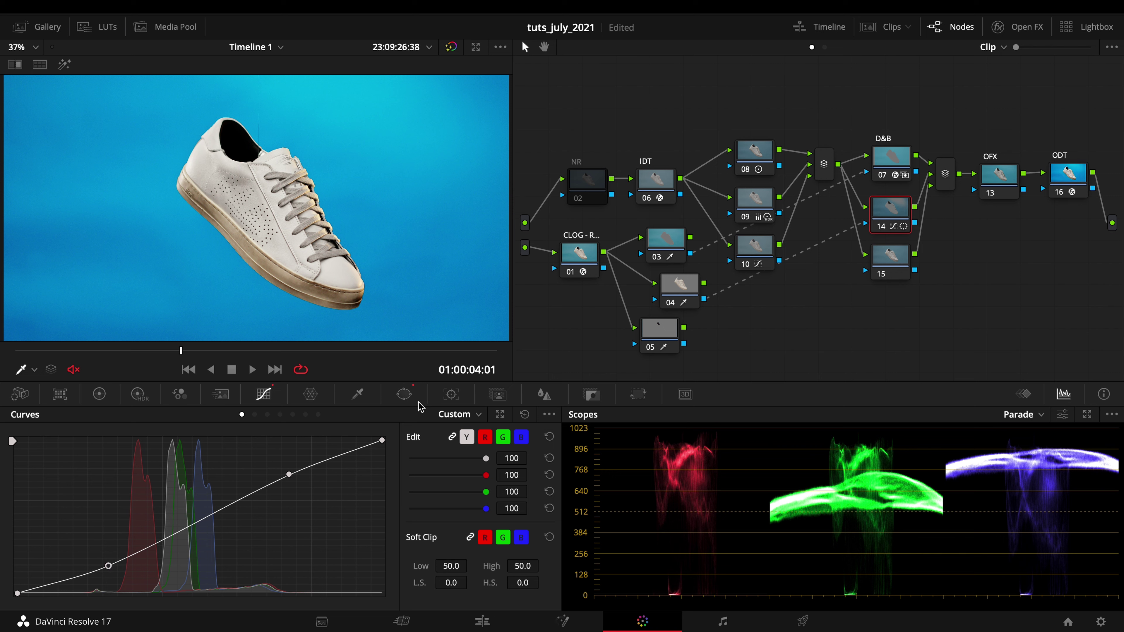
- Turn off node 14's window invert and replace the curve with one lifted point
click(404, 394)
click(329, 500)
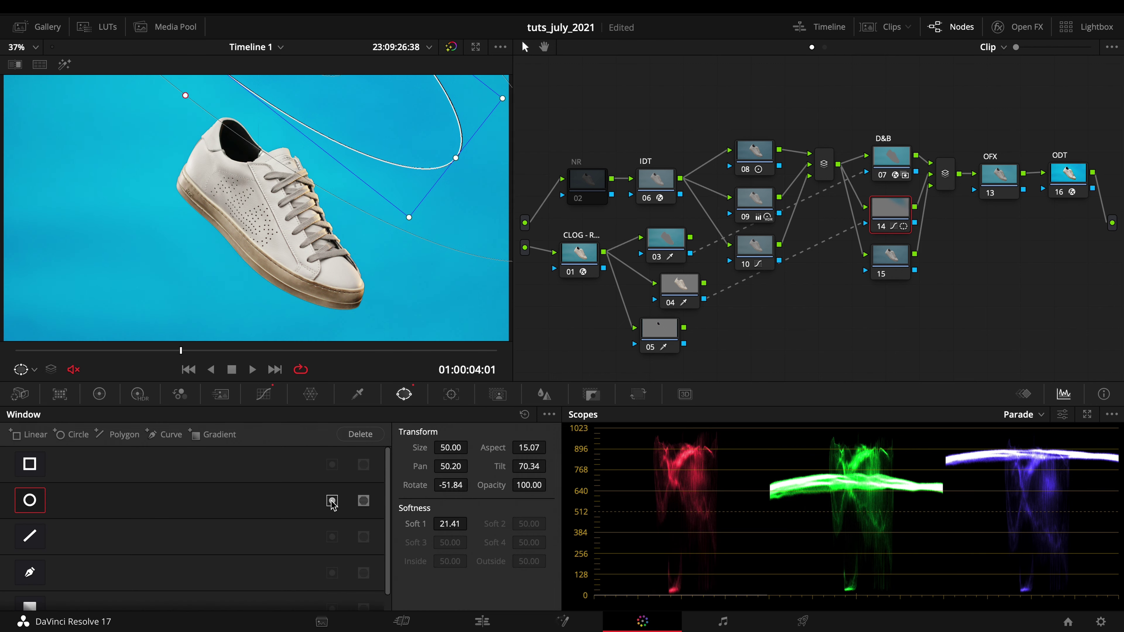
click(264, 394)
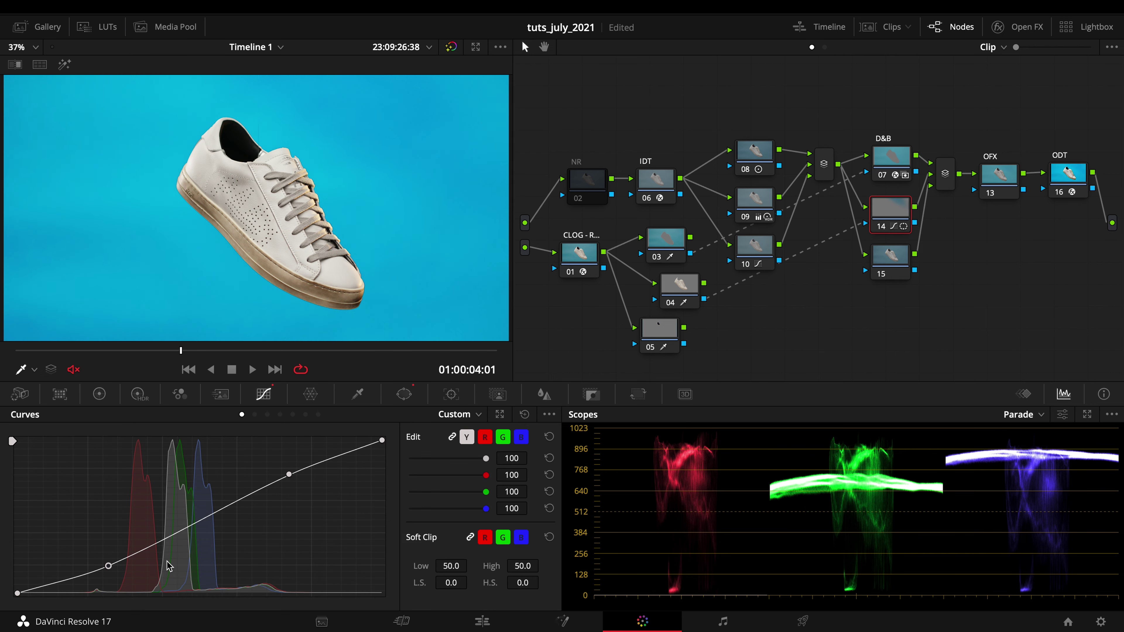
right_click(108, 567)
right_click(289, 474)
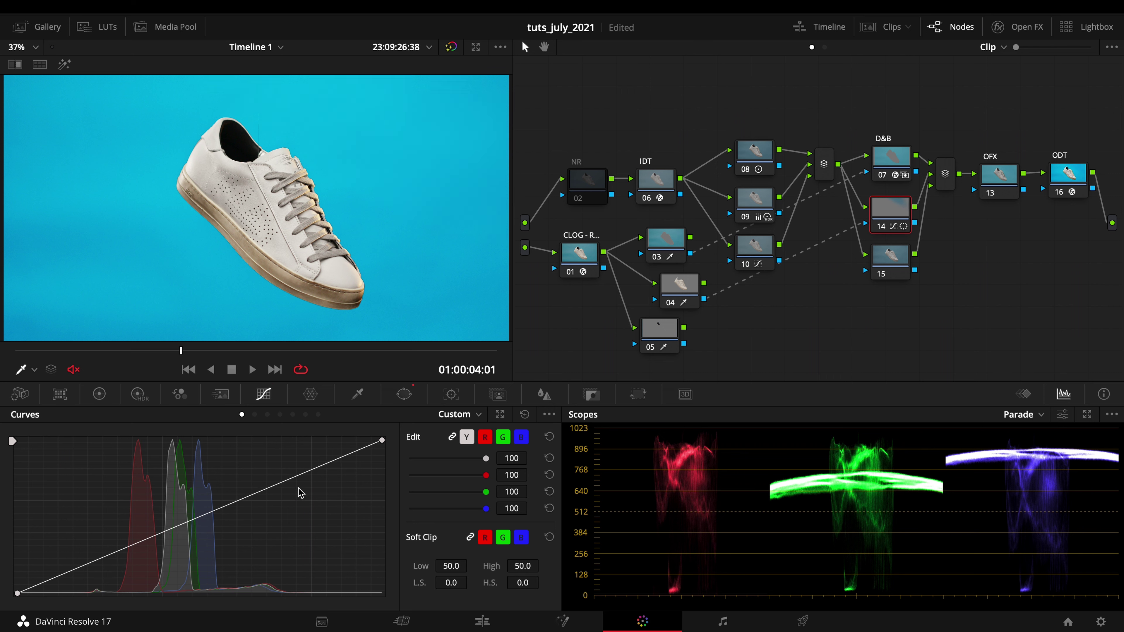
drag(277, 484, 272, 461)
- Move the ellipse window higher to aspect 12.17, pan 41.65, tilt 80.01
click(403, 394)
drag(358, 117, 364, 75)
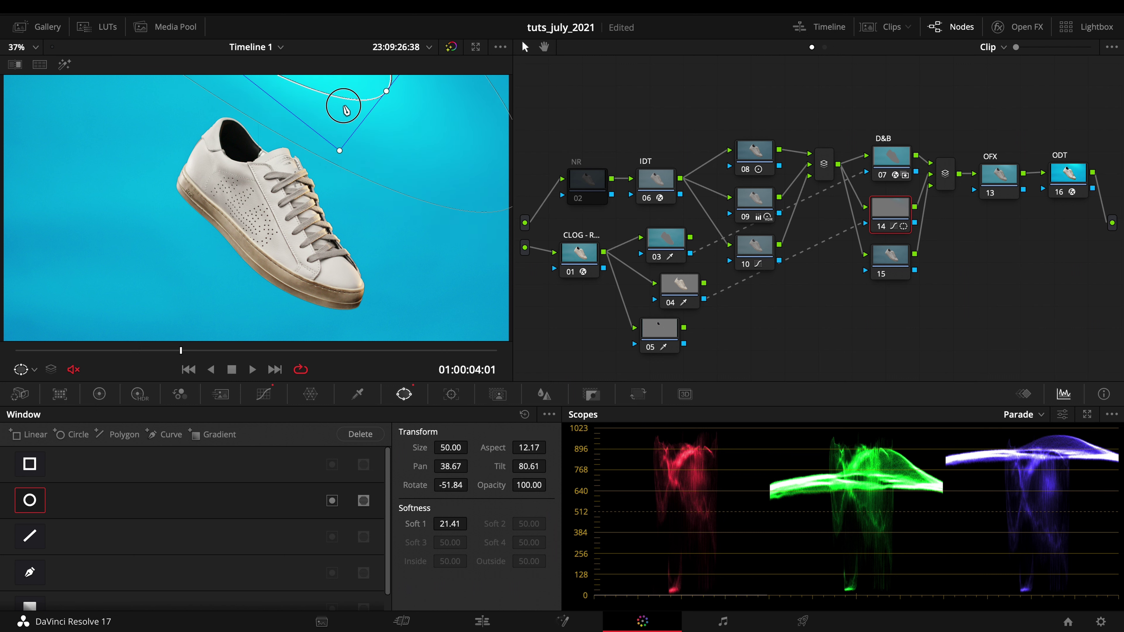
drag(356, 88, 393, 92)
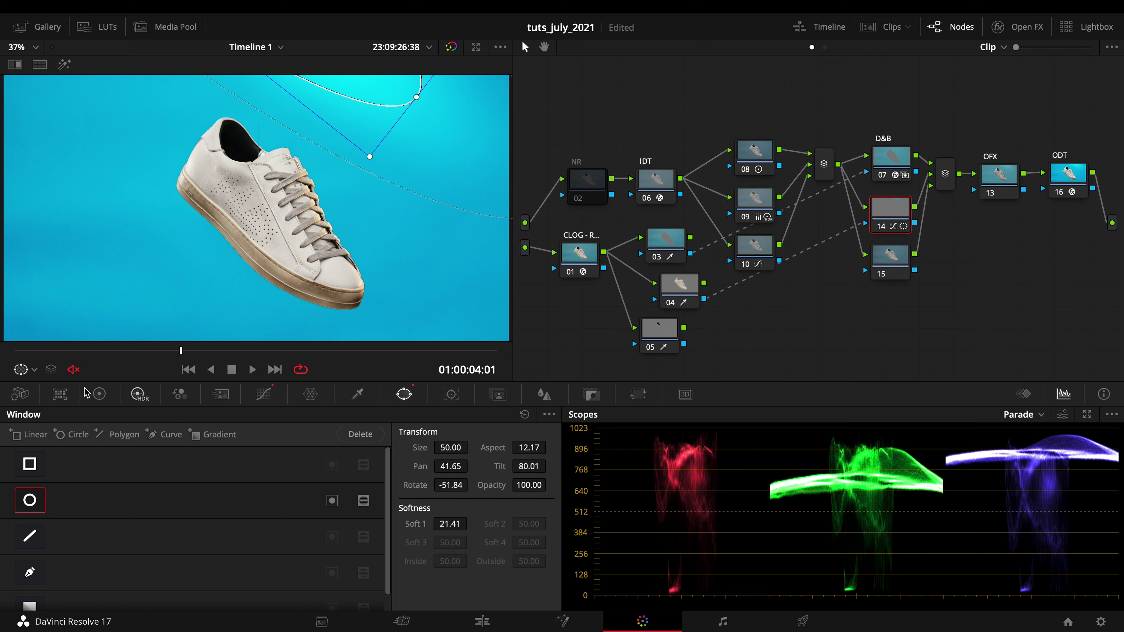
scroll(110, 526, down, 1)
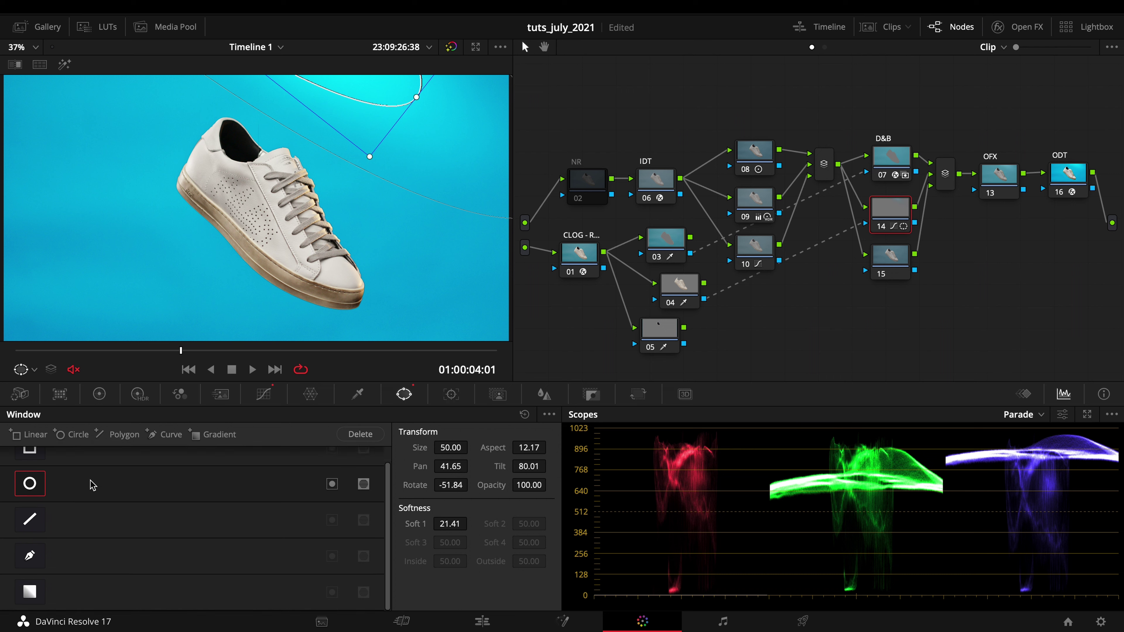
- Add a second circle window, then rotate, soften and push it far left
click(64, 434)
drag(300, 216, 231, 219)
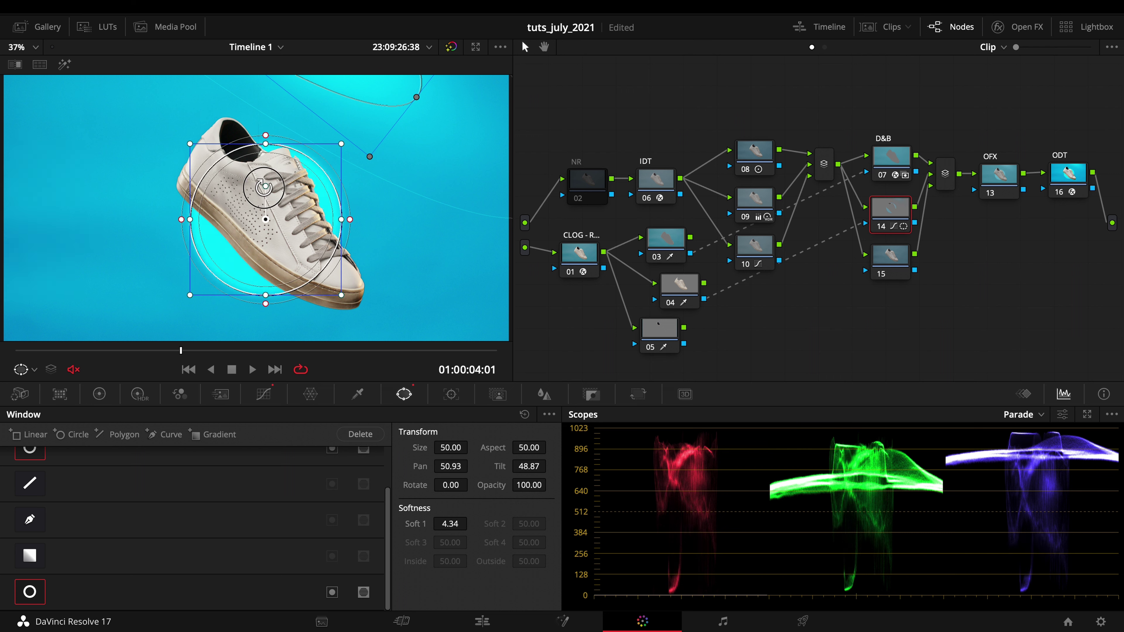
drag(266, 185, 1, 183)
drag(138, 239, 300, 323)
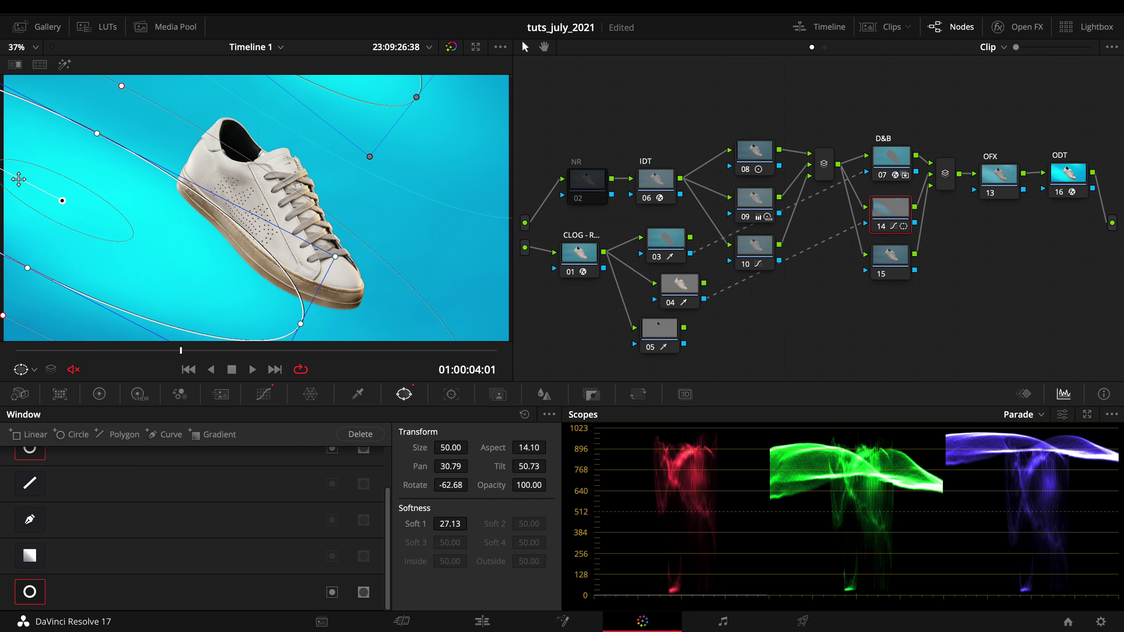
- Slant the elongated ray window across the shoe at pan 22.57, tilt 68.68, aspect 9.91
drag(67, 200, 261, 250)
drag(149, 192, 153, 168)
drag(207, 241, 56, 163)
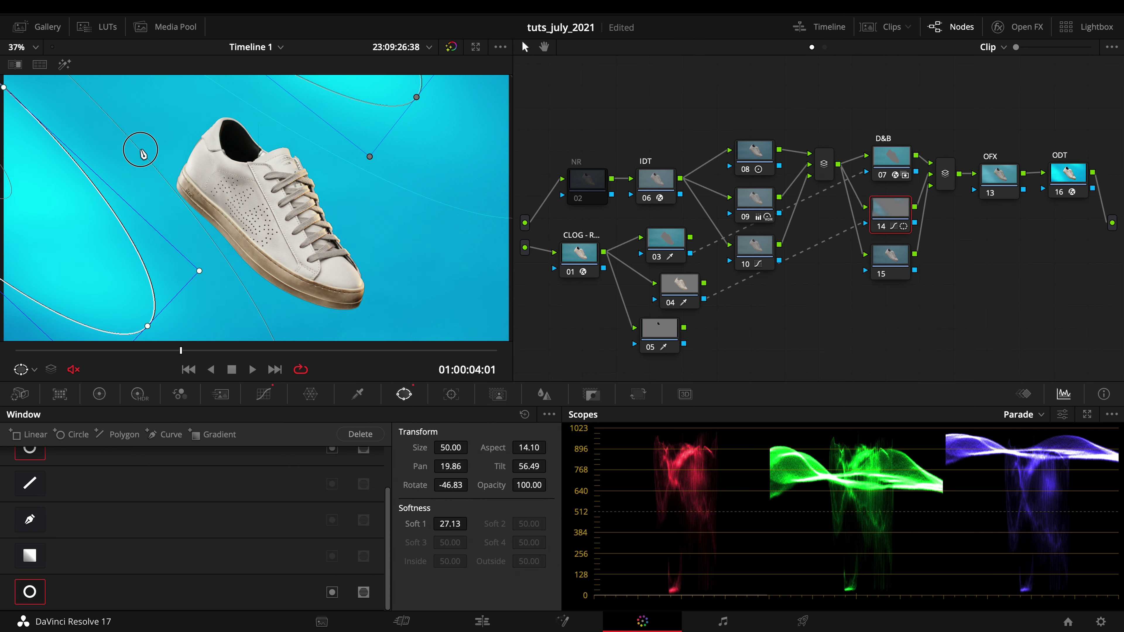
drag(98, 259, 175, 216)
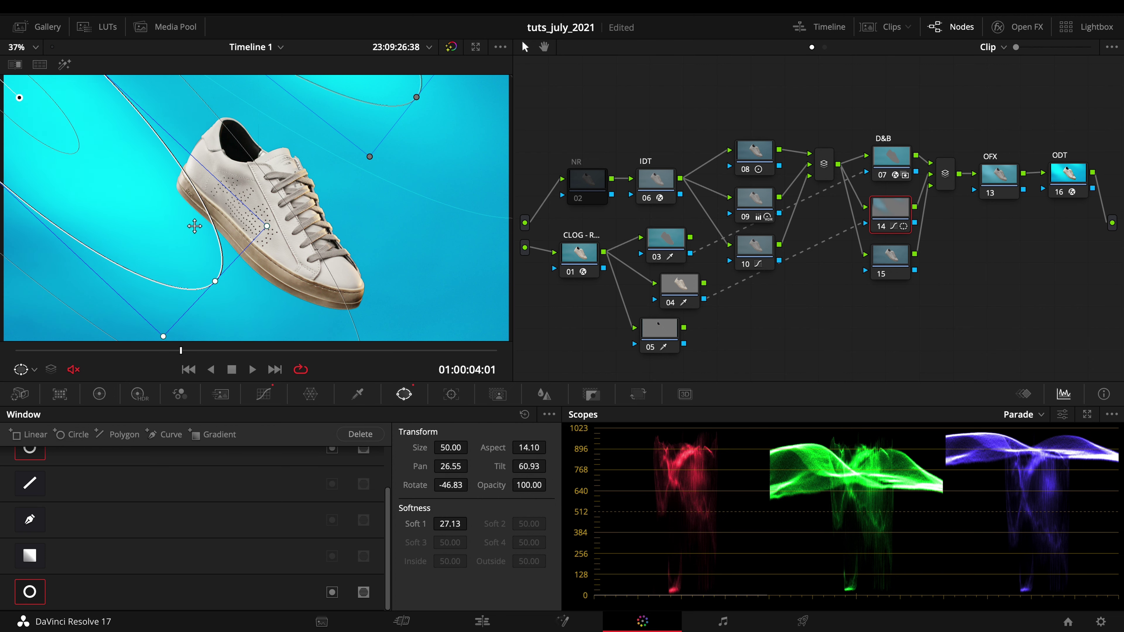
drag(194, 251, 232, 252)
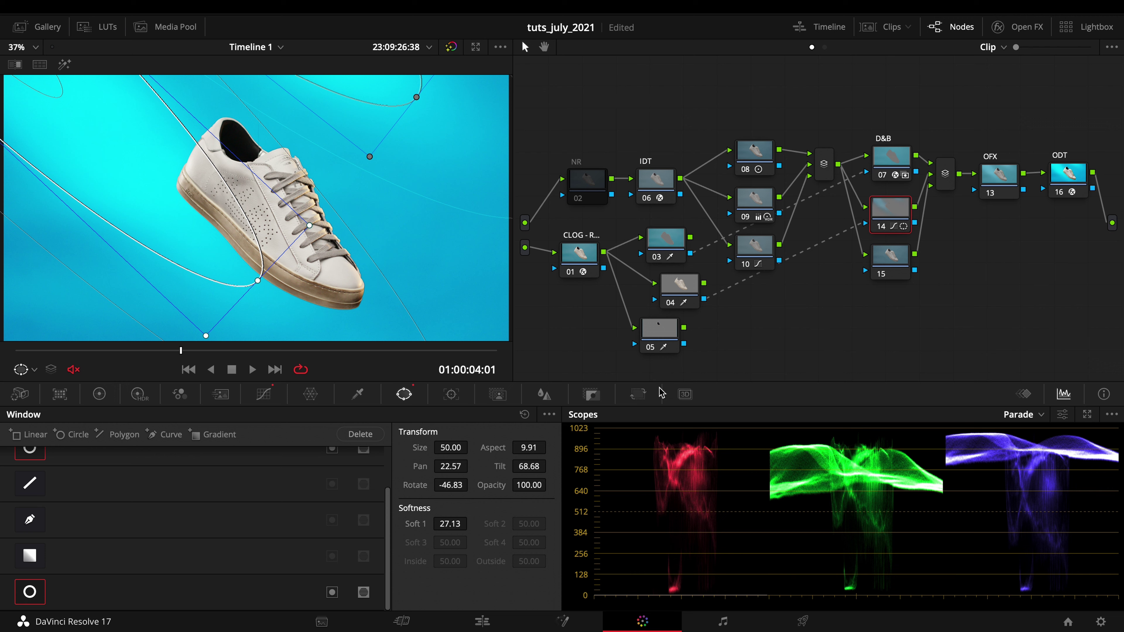
- Drop the light-ray node's key output gain to 0.514, compare it bypassed, then select node 15
click(591, 394)
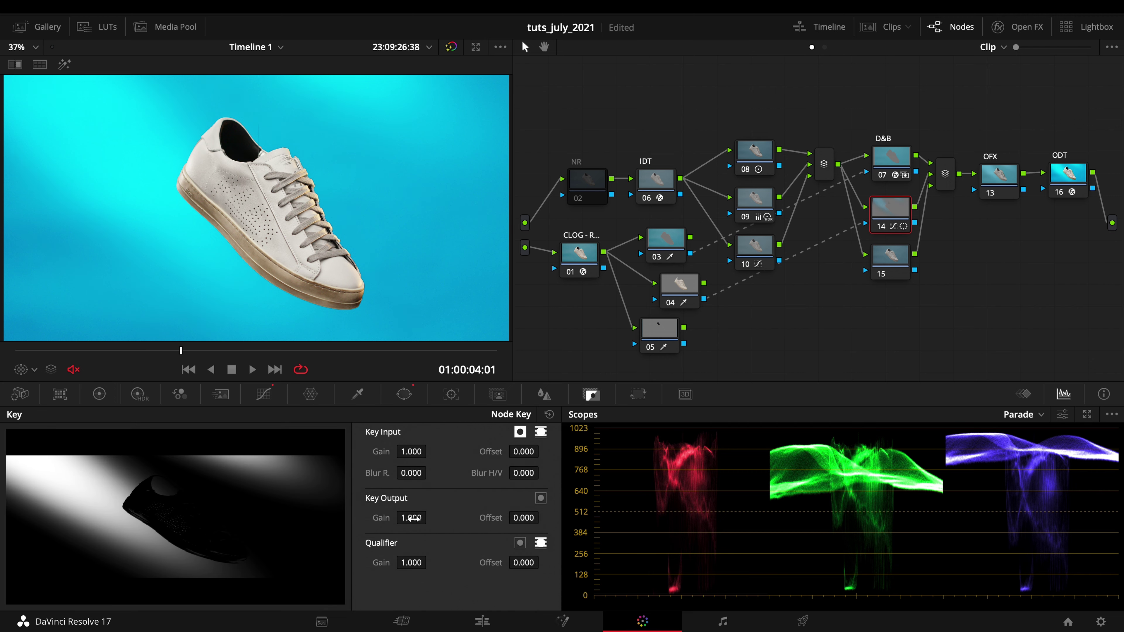
drag(411, 517, 101, 558)
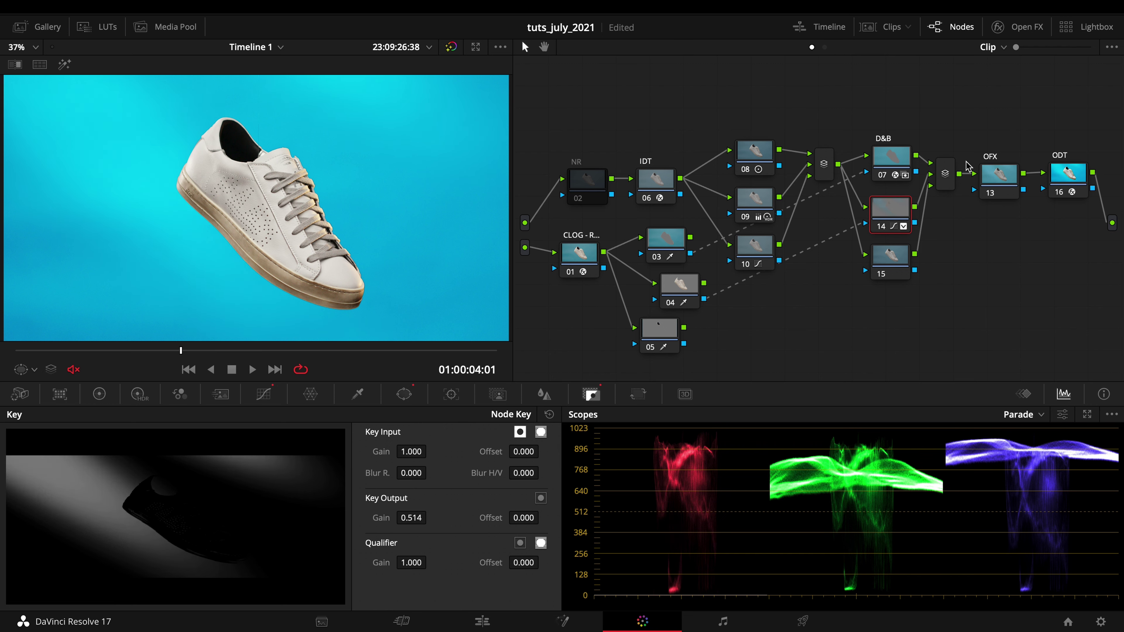
key(ctrl+d)
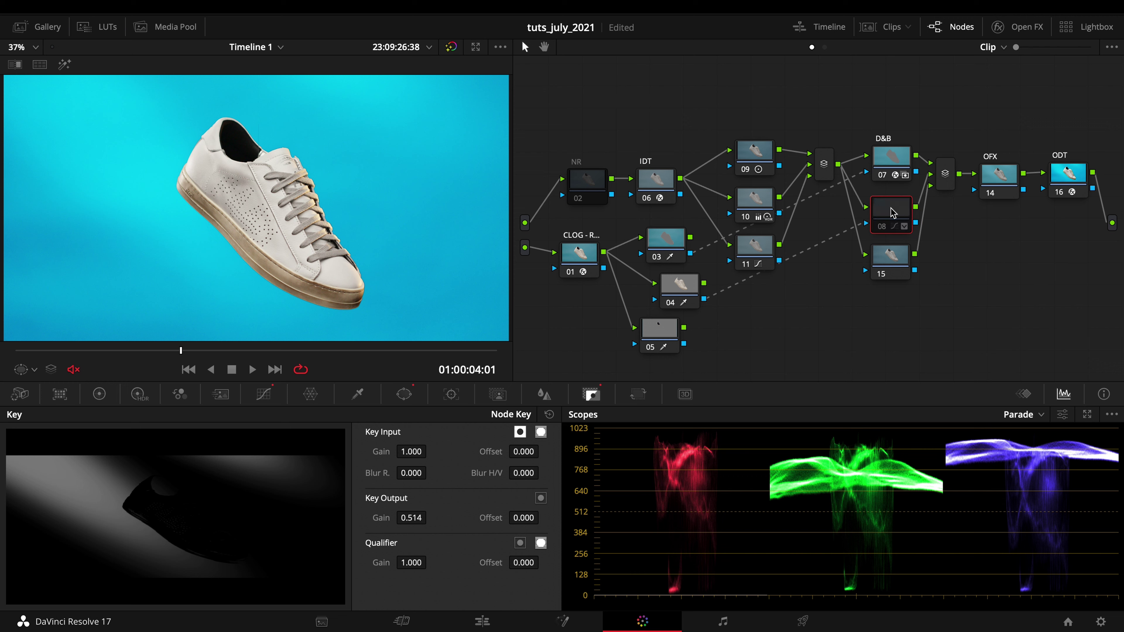
key(ctrl+d)
key(ctrl+d)
key(ctrl+d)
drag(901, 274, 900, 304)
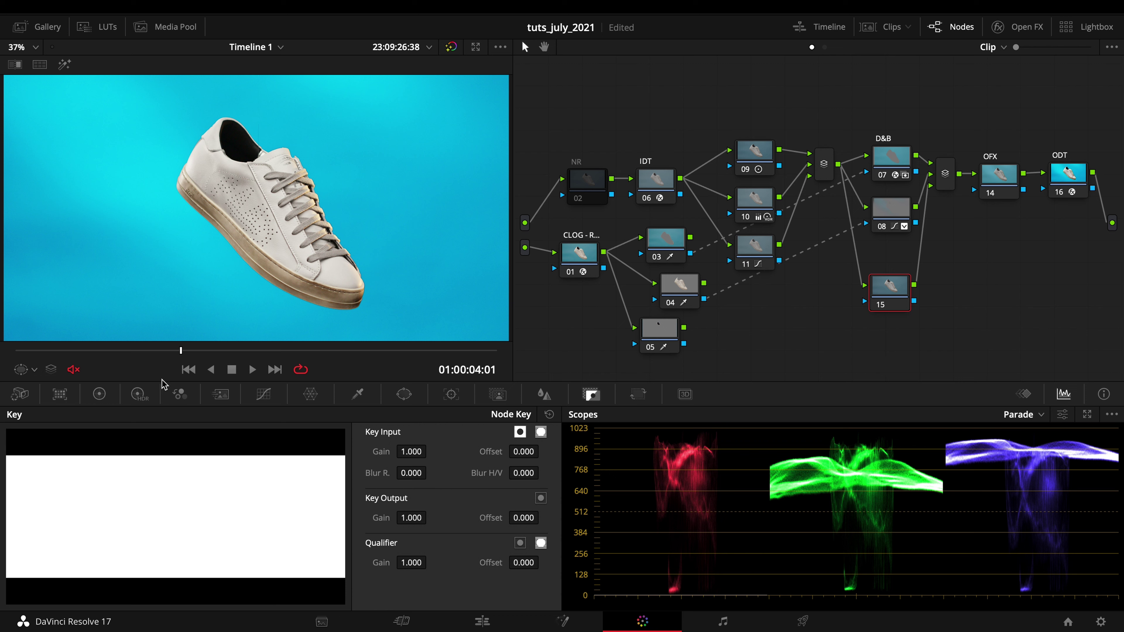
- Pull node 15's curve down to darken and add a circular window
click(265, 394)
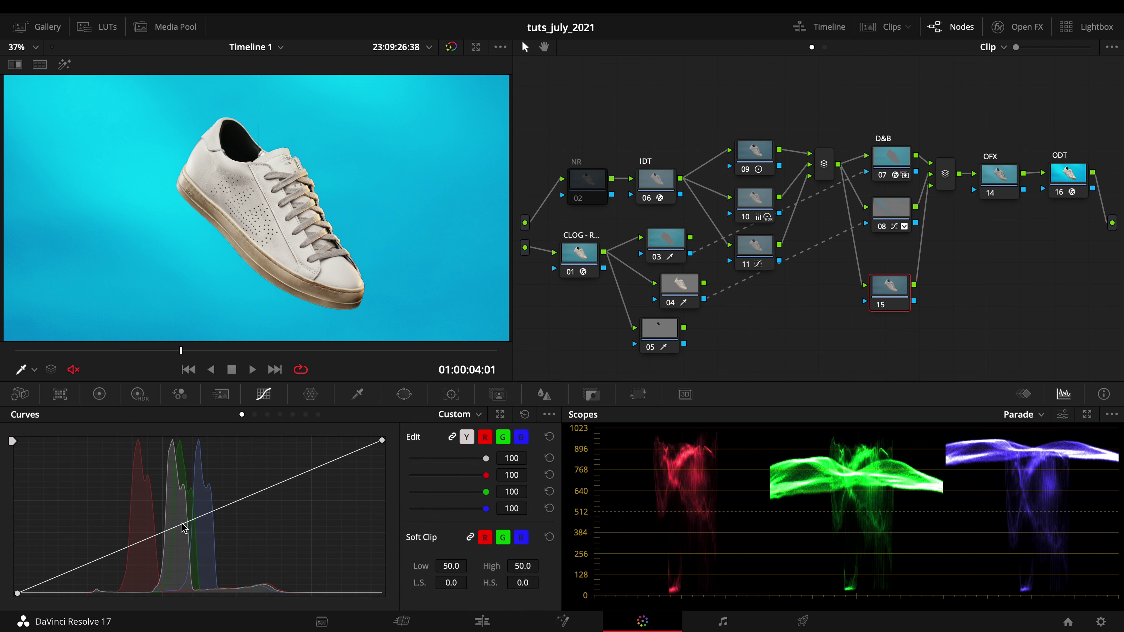
drag(184, 527, 221, 530)
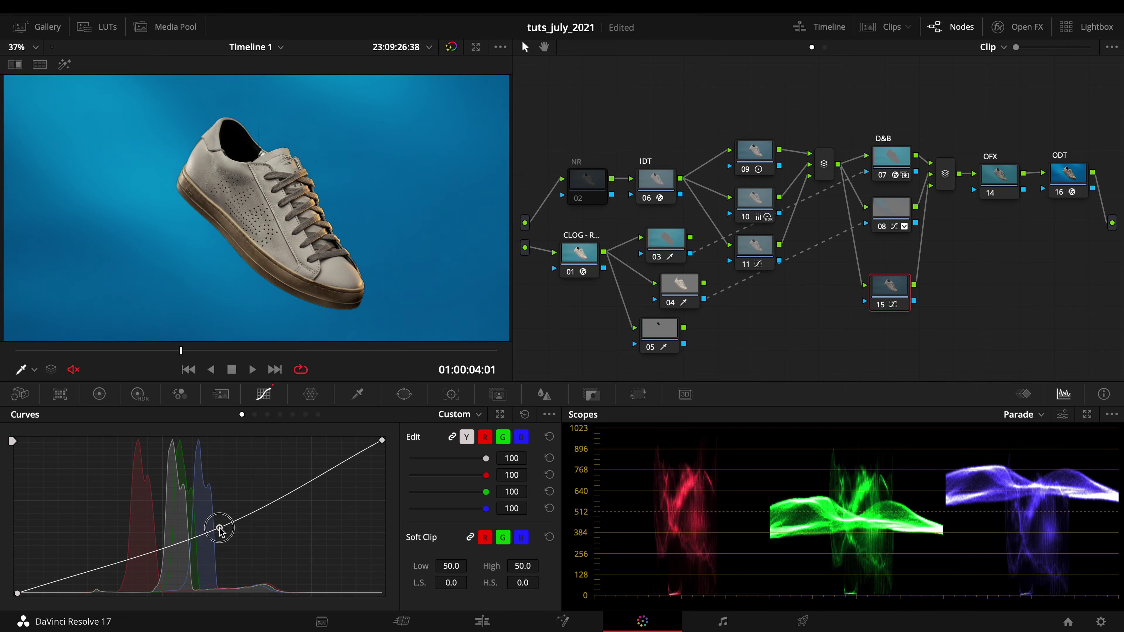
click(403, 394)
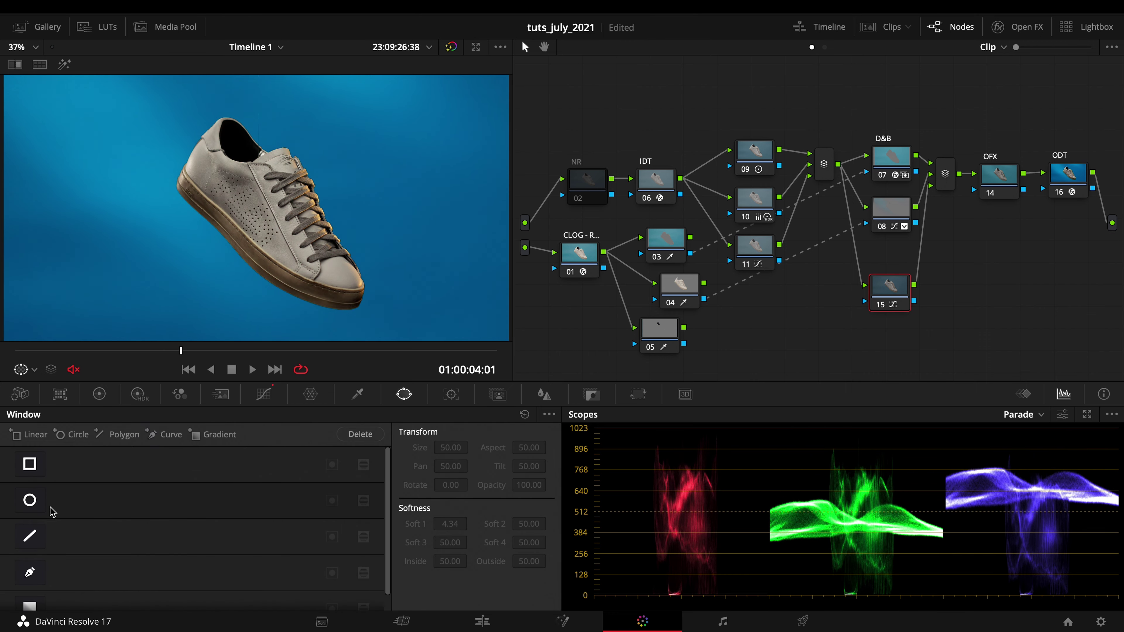
click(29, 500)
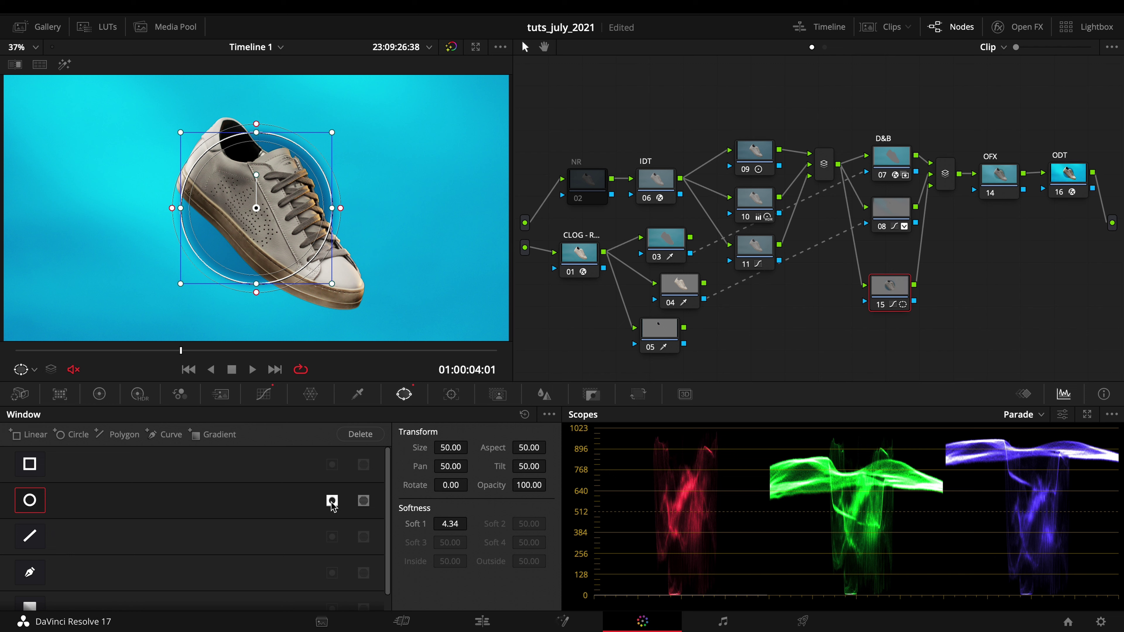
- Shape the circle into a large soft ellipse: size 68.01, aspect 65.37, softness 28.77
drag(332, 207, 478, 208)
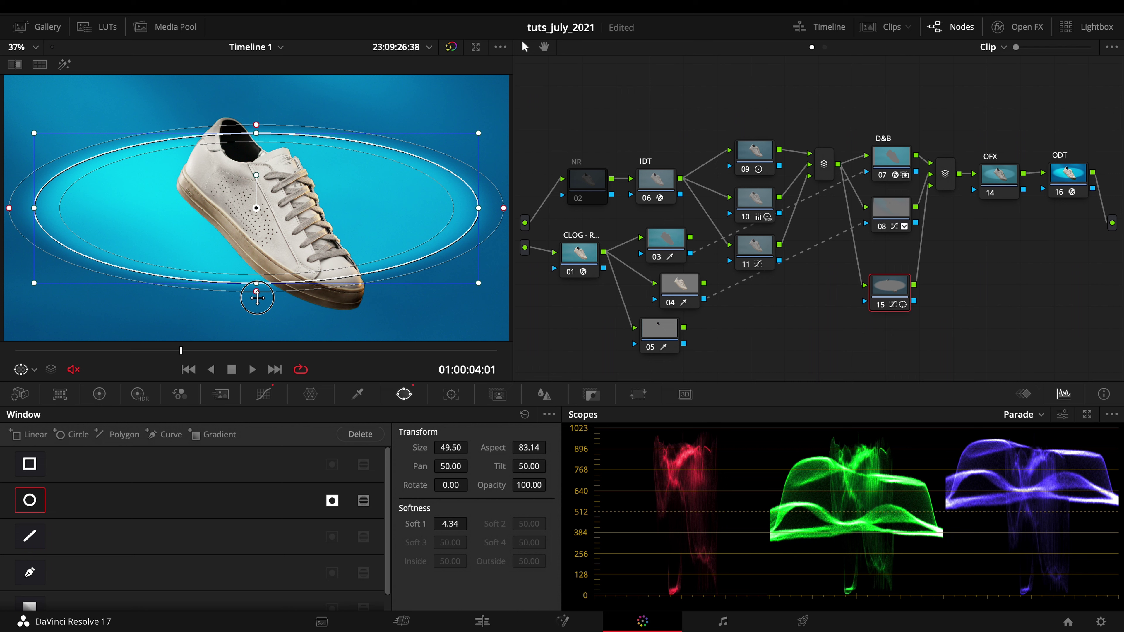
drag(256, 297, 255, 366)
drag(503, 208, 514, 206)
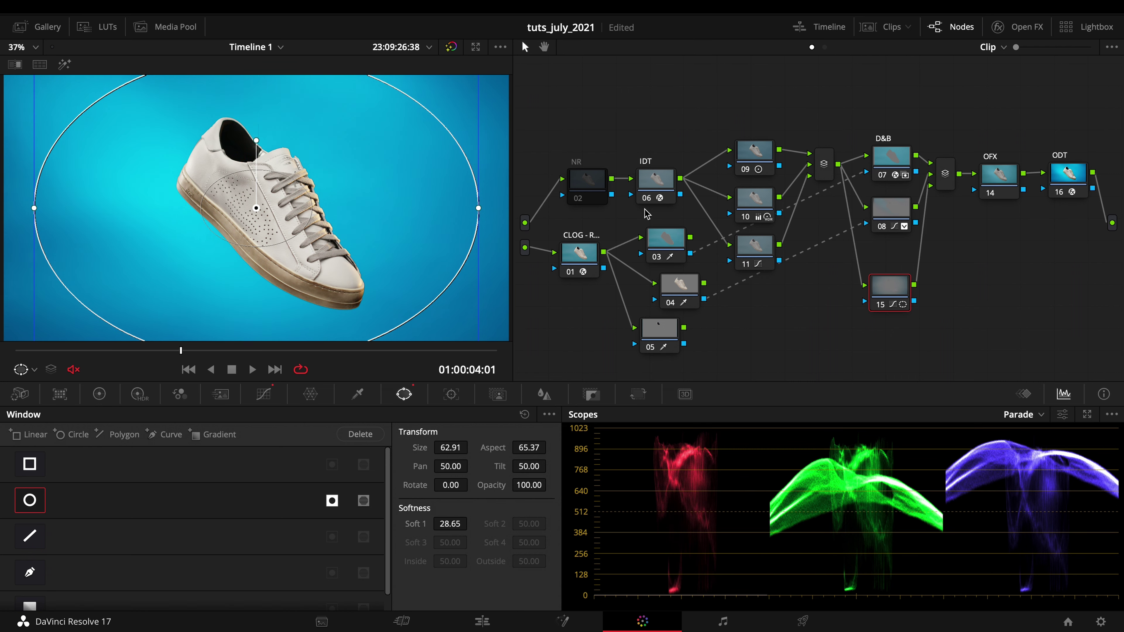
drag(455, 448, 619, 436)
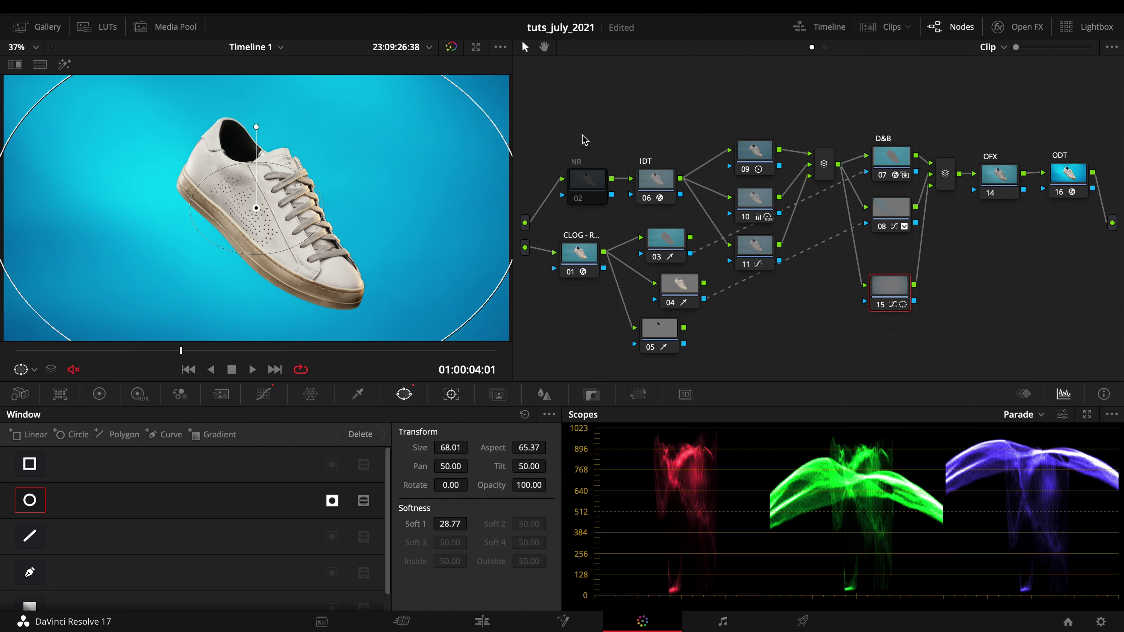
drag(892, 288, 894, 264)
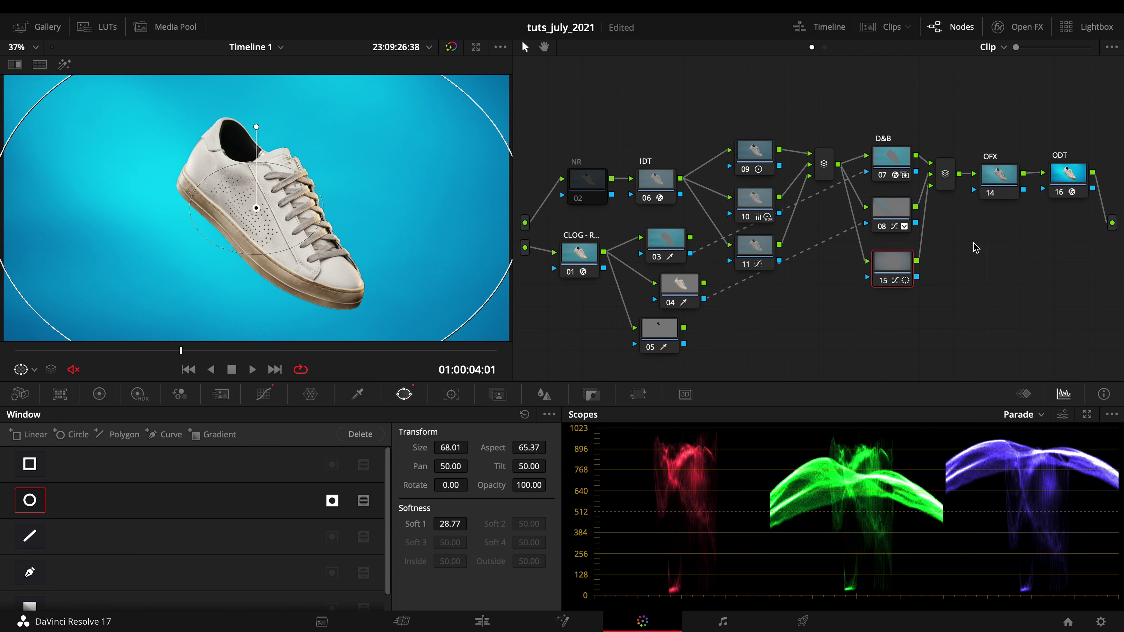
- Compact the node tree by shifting the layer mixer left and nodes 07, 08, 15 up-left
click(891, 161)
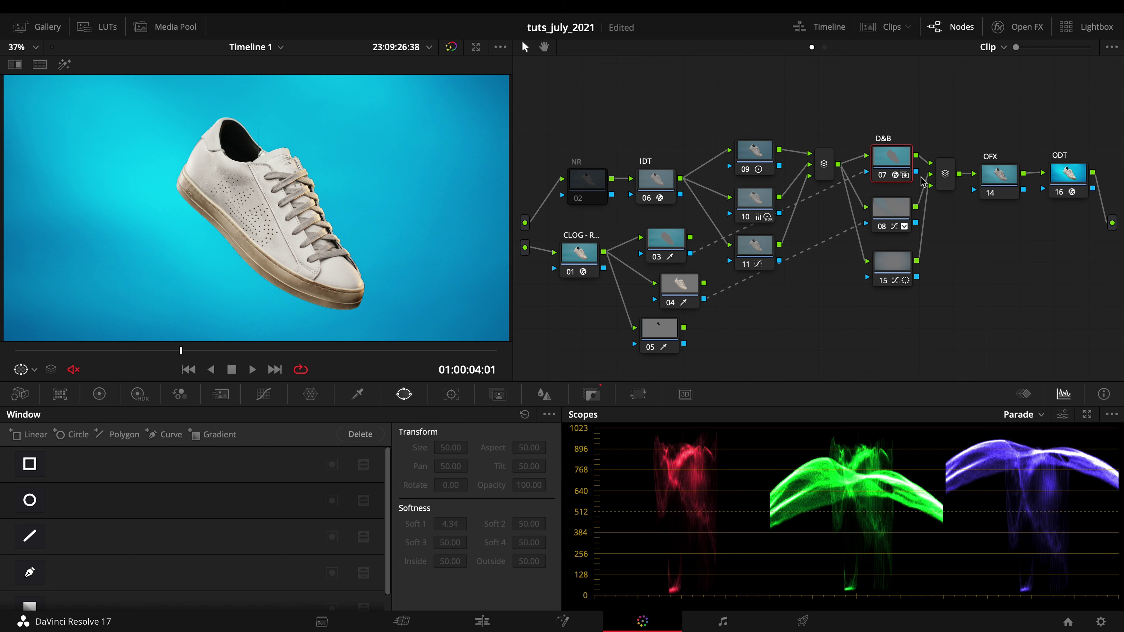
key(ctrl+d)
key(ctrl+d)
mouse_move(827, 167)
mouse_down()
mouse_move(847, 167)
mouse_move(825, 182)
mouse_up()
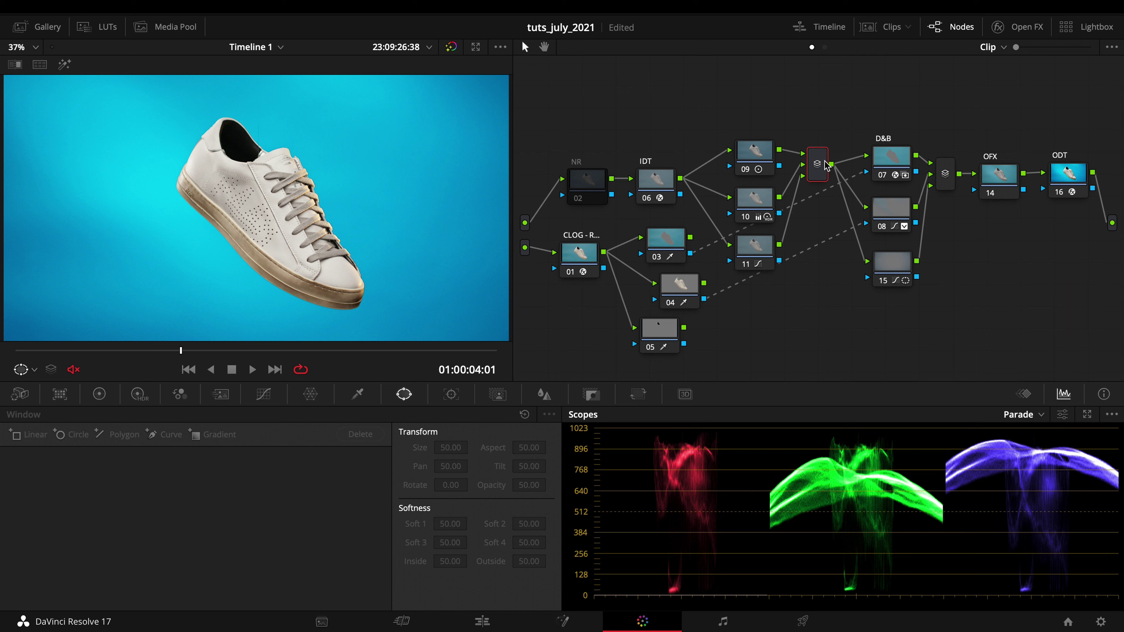
drag(811, 158, 808, 158)
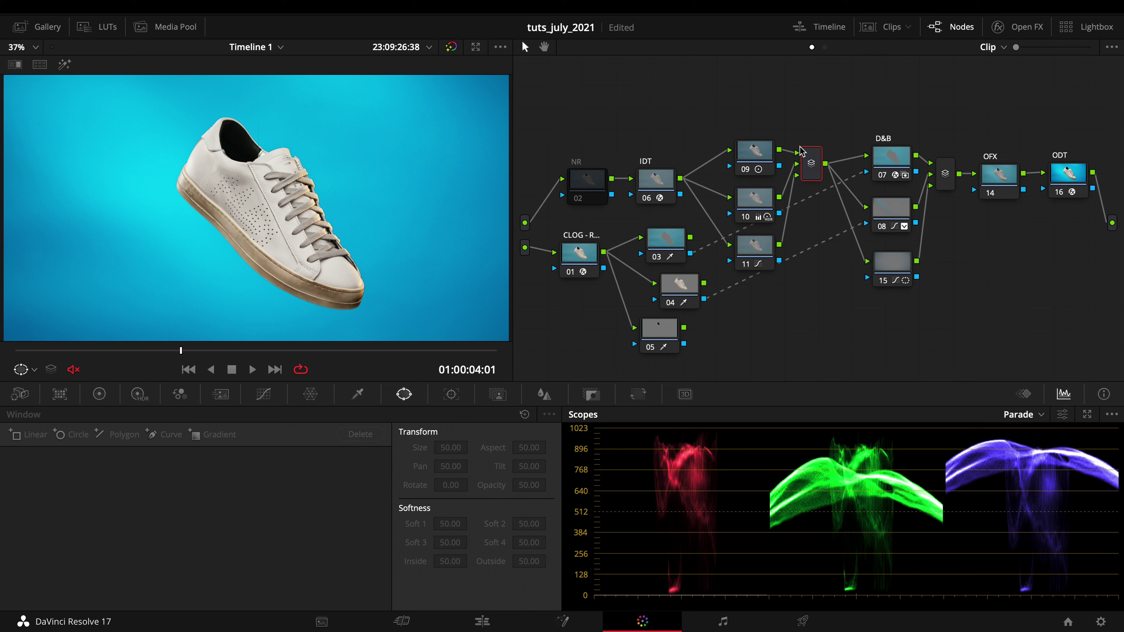
drag(899, 164, 892, 163)
drag(903, 210, 898, 203)
drag(904, 272, 895, 258)
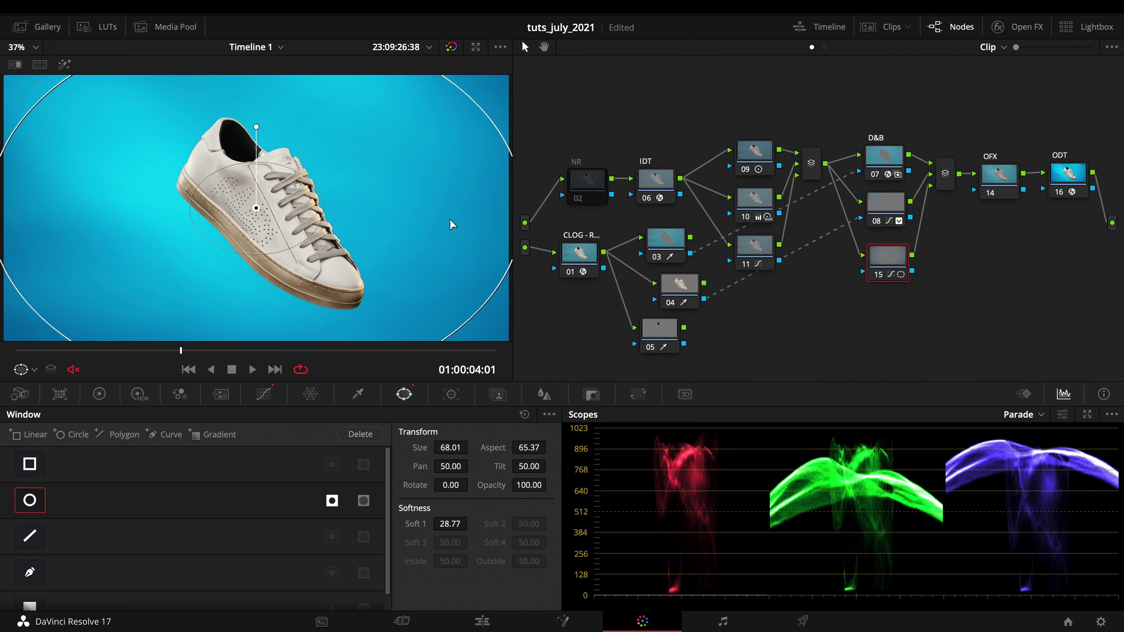
- Move node 15 down, then select node 08 and its existing circle window
key(ctrl+d)
key(ctrl+d)
click(891, 254)
drag(891, 255, 893, 339)
click(892, 208)
click(885, 205)
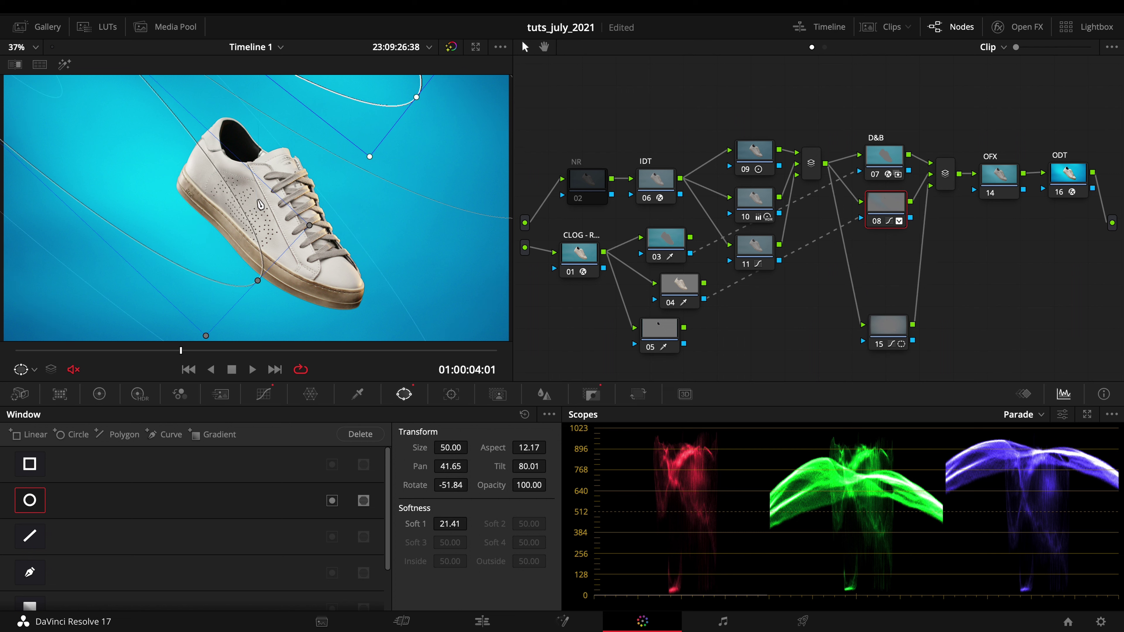
click(161, 191)
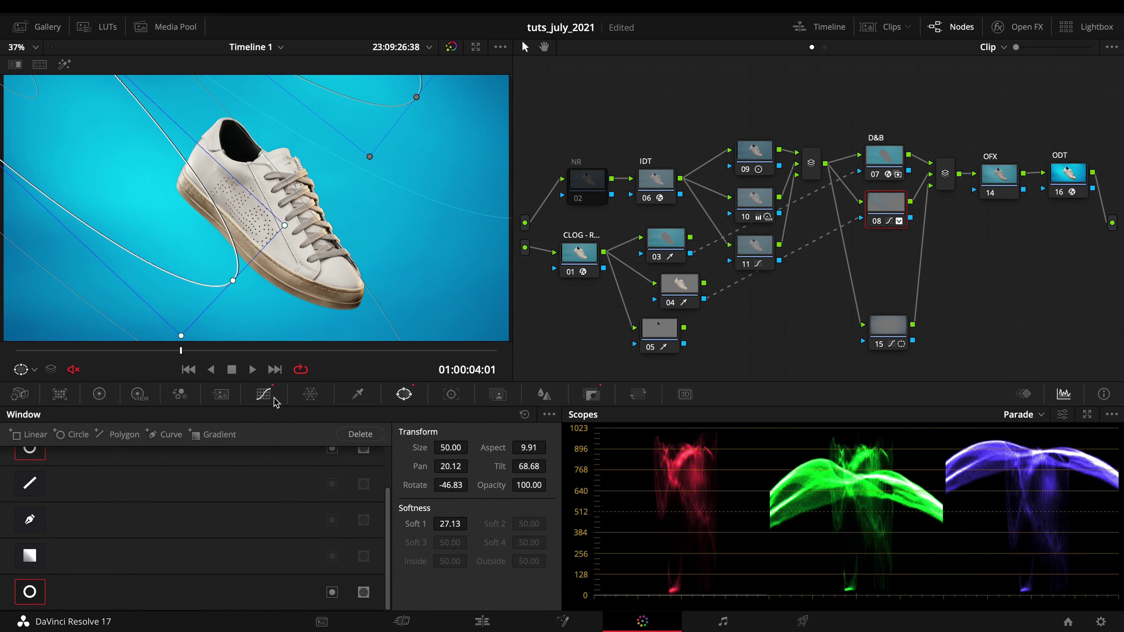
- Add a second thin, soft ellipse on node 08, rotated about 130°, in the lower-right background
click(71, 434)
drag(265, 255, 437, 277)
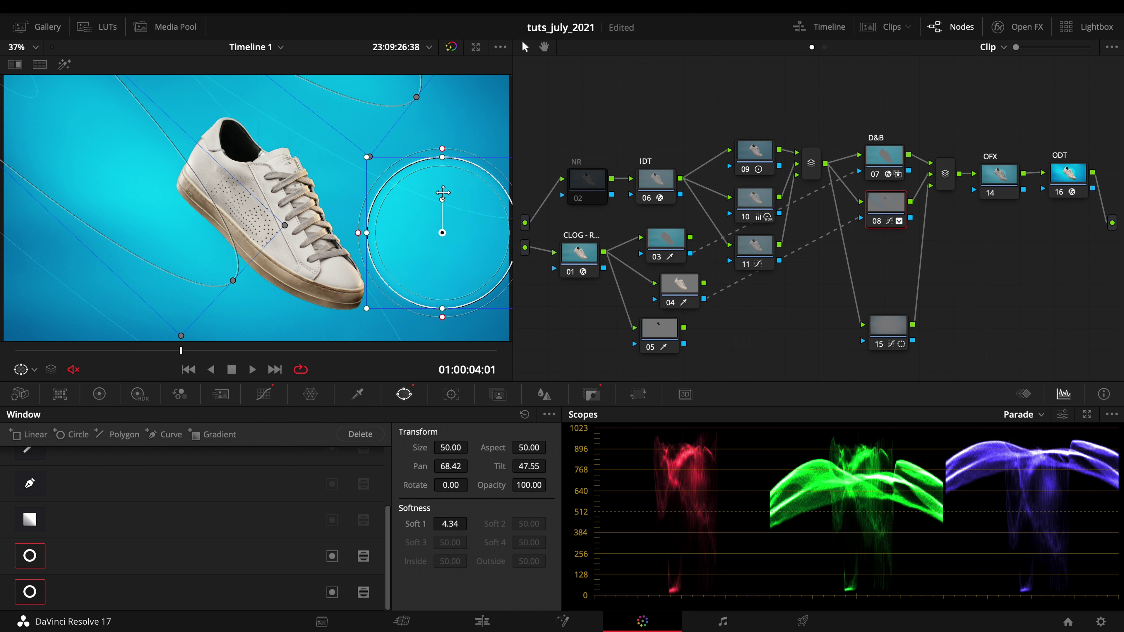
drag(442, 200, 505, 293)
drag(389, 291, 422, 255)
drag(379, 177, 271, 136)
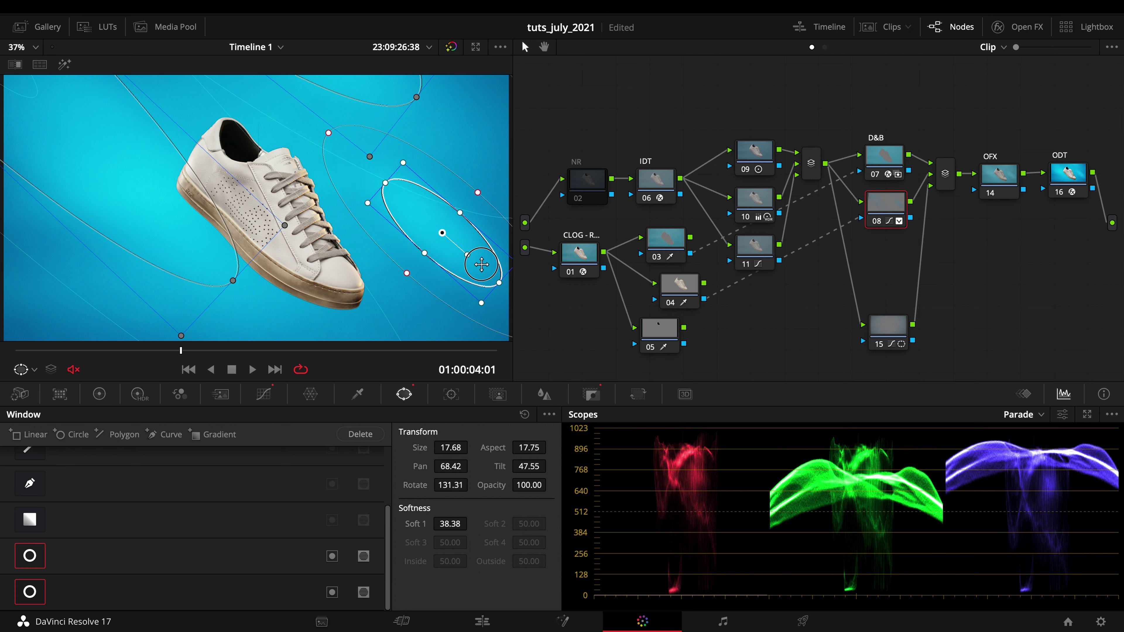
drag(479, 266, 555, 345)
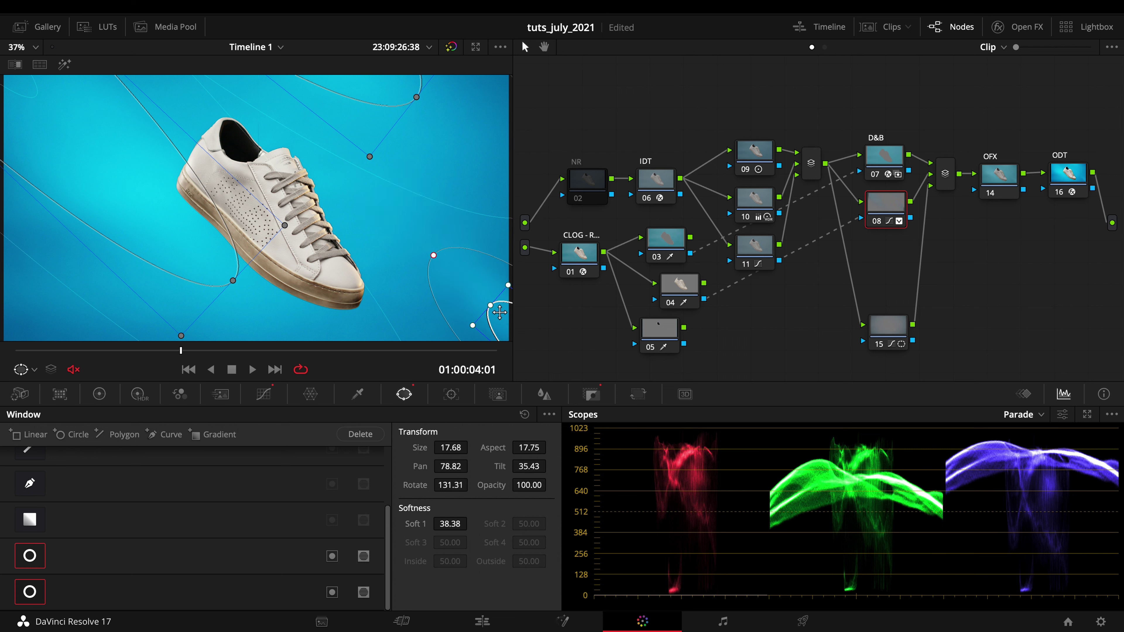
mouse_move(491, 305)
mouse_down()
mouse_move(465, 305)
mouse_move(447, 328)
mouse_move(491, 324)
mouse_up()
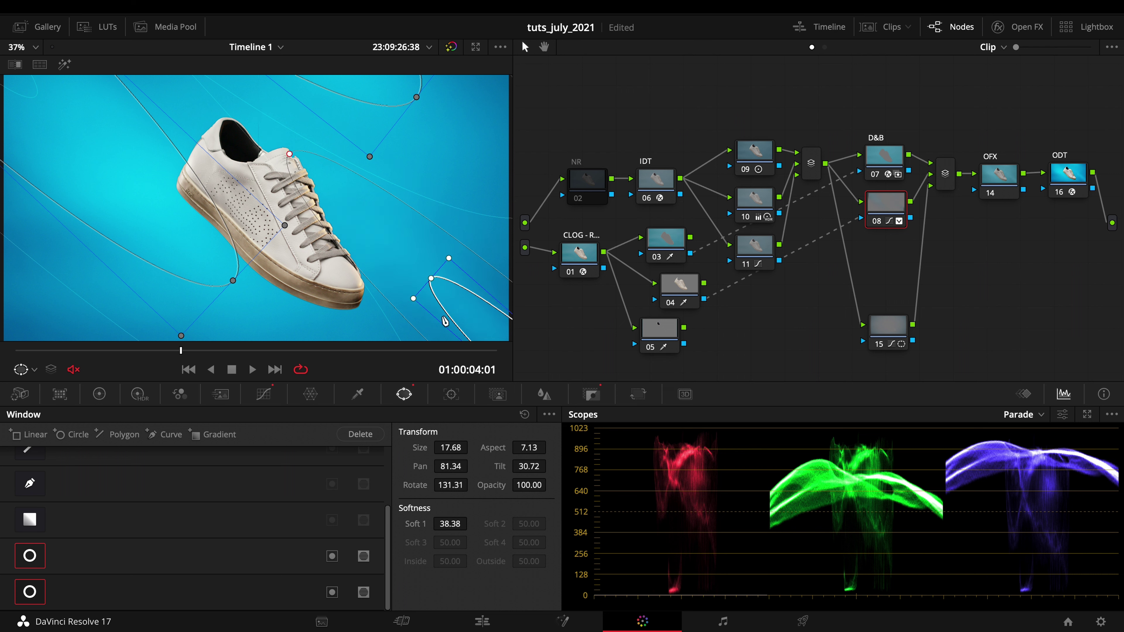
- Shift the first ray shape up-left and move node 15 back beneath node 08
drag(416, 301, 392, 281)
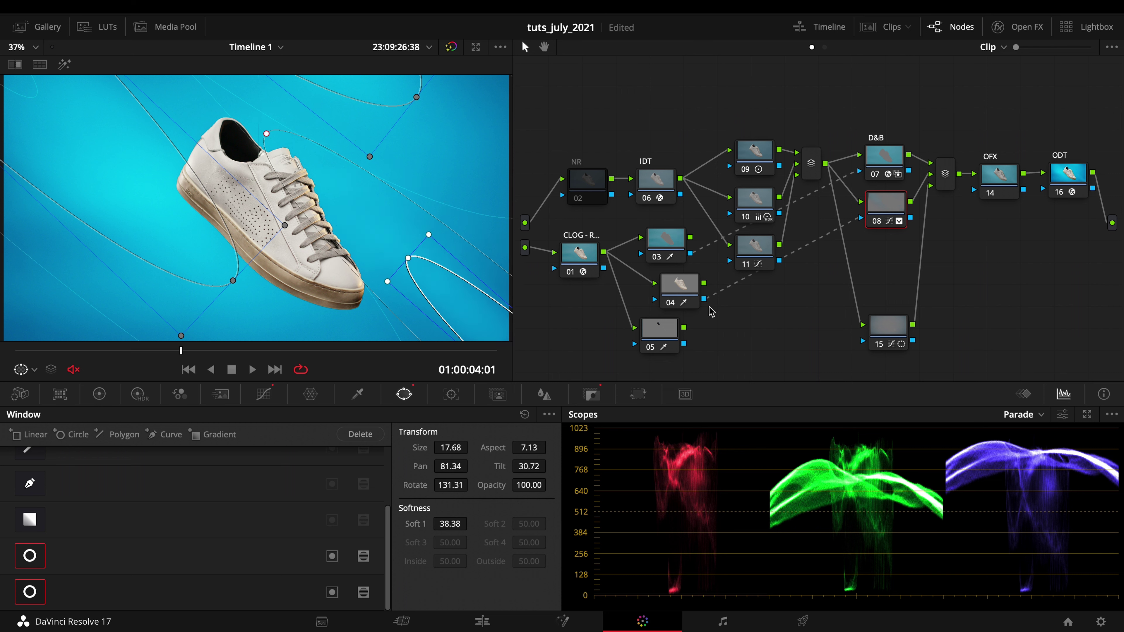
drag(956, 129, 865, 351)
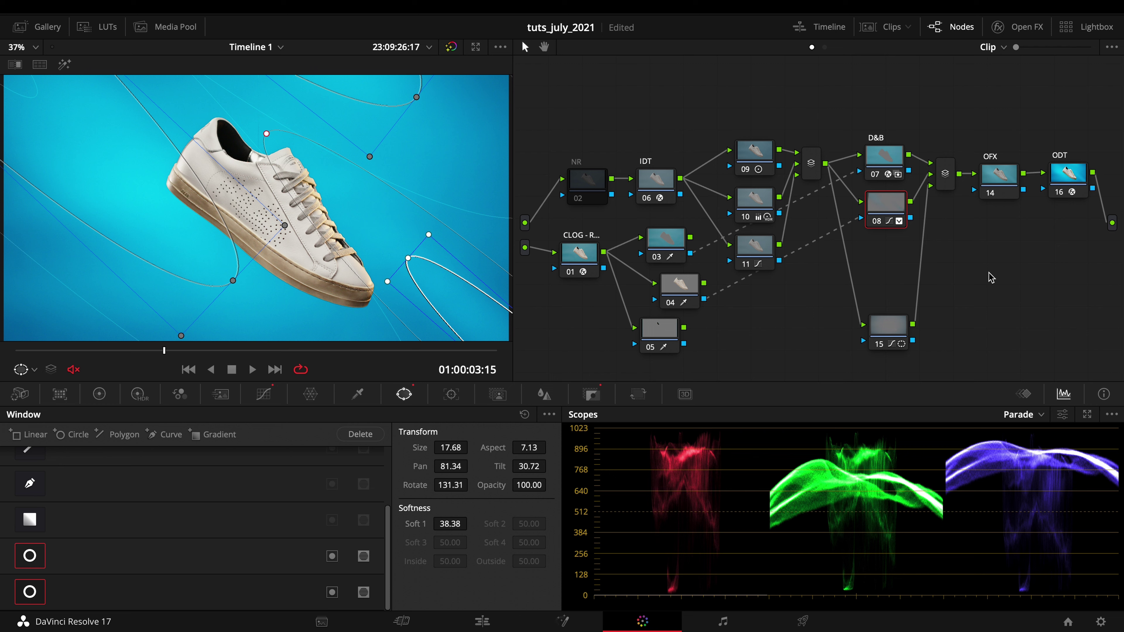
drag(879, 331, 880, 253)
- Lower the Glow's shine threshold on OFX node 14 and connect node 04's key to it
click(995, 173)
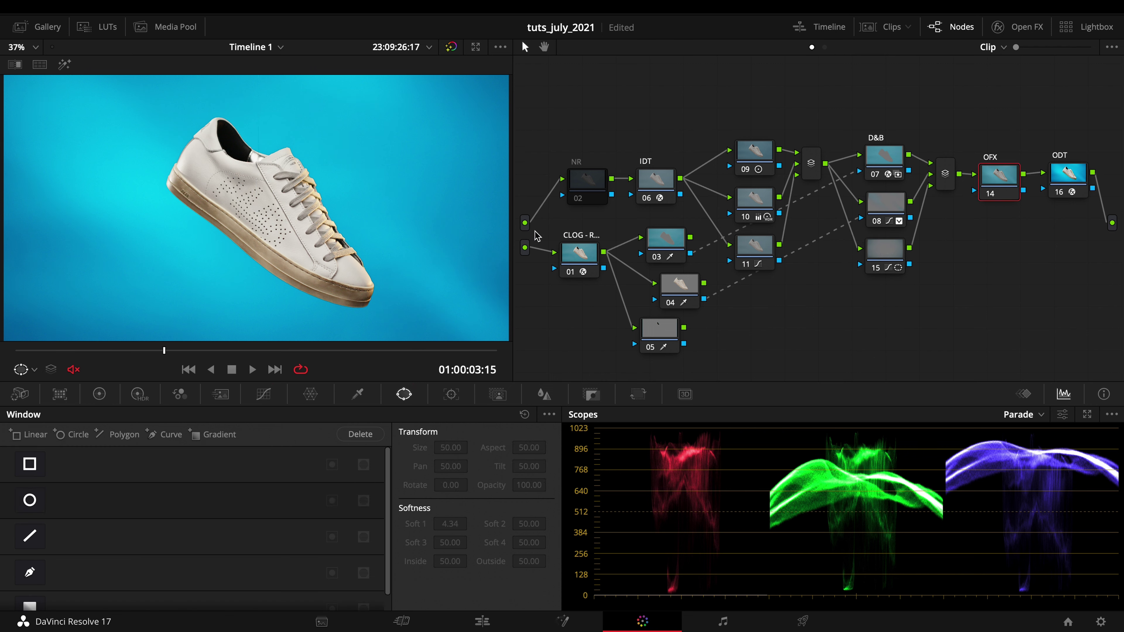
key(shift+6)
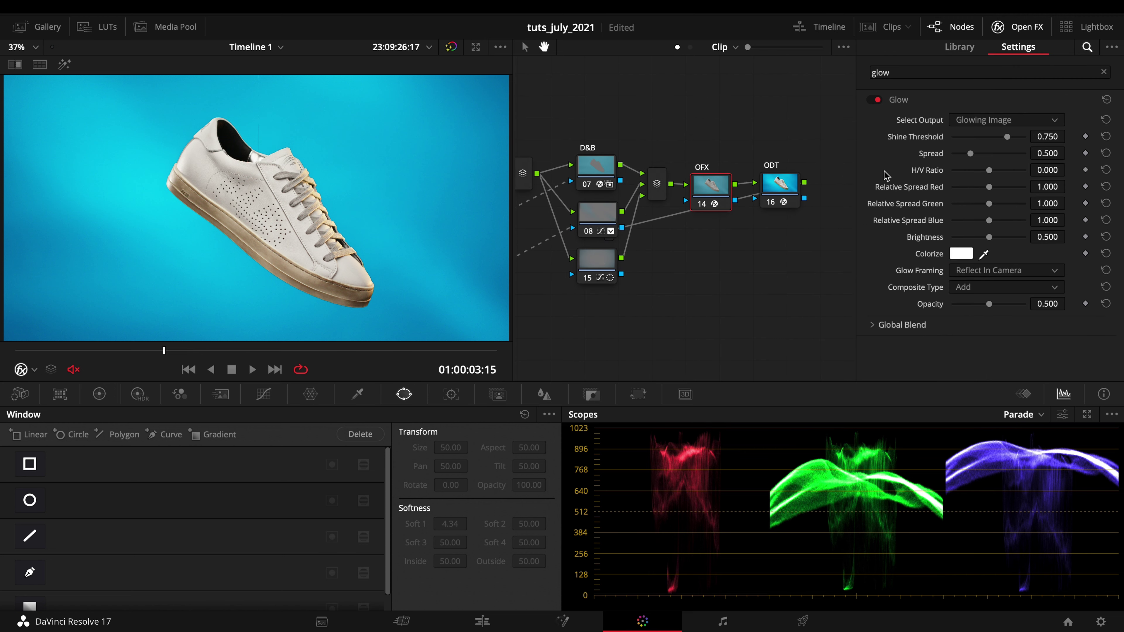
drag(1000, 137, 996, 138)
click(1007, 24)
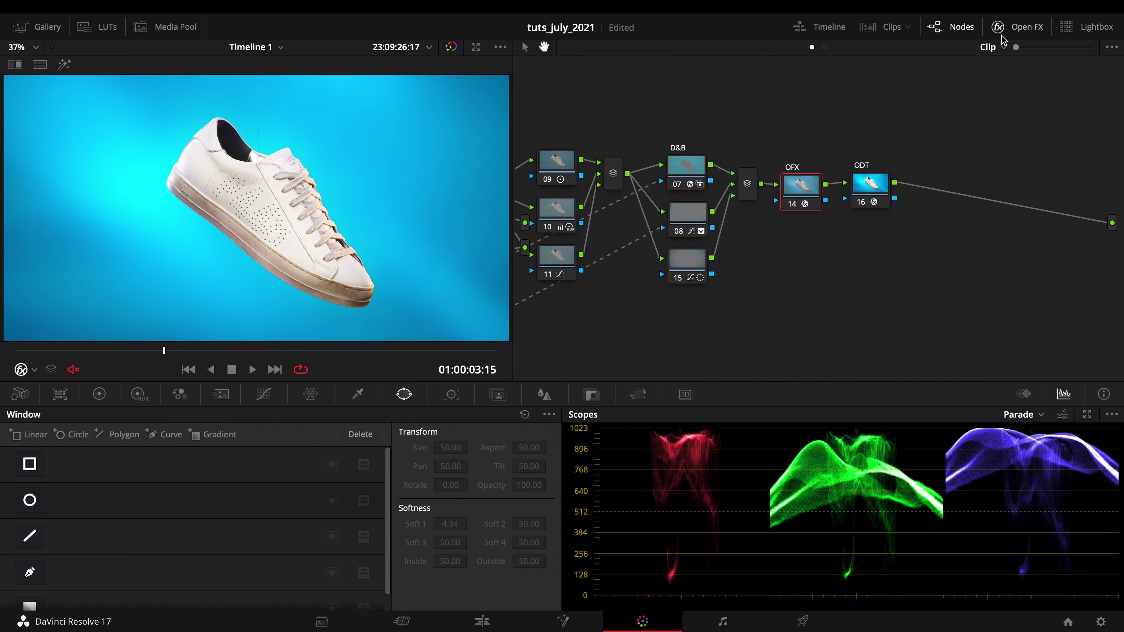
drag(695, 118, 815, 88)
drag(666, 281, 936, 173)
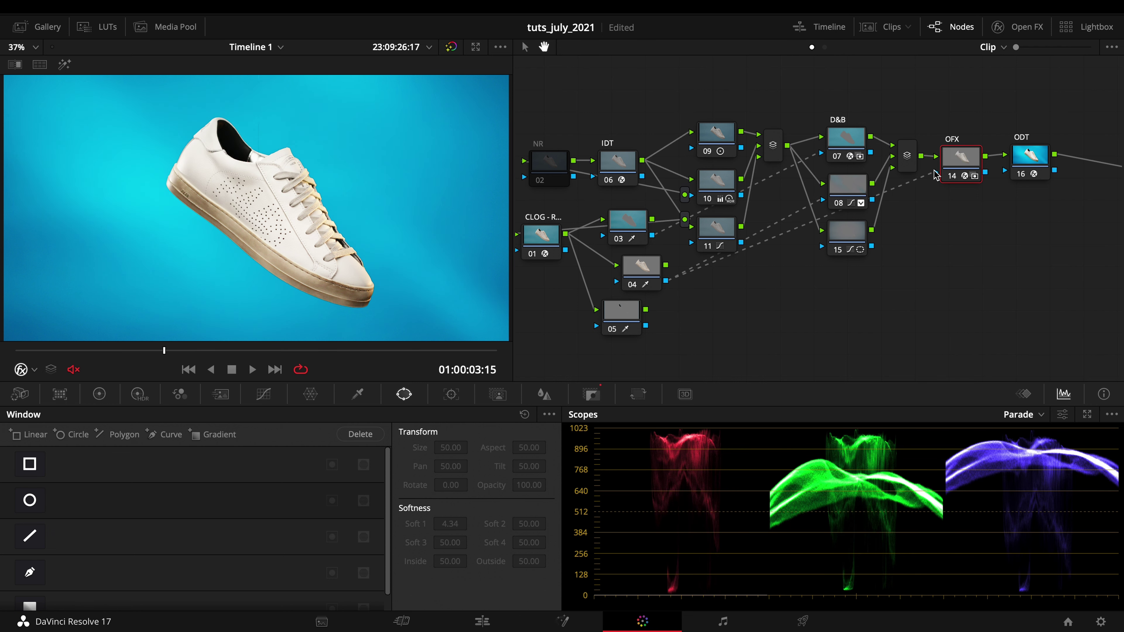
- Preview the Shiny Regions output while tuning the shine threshold around 0.633
click(1027, 27)
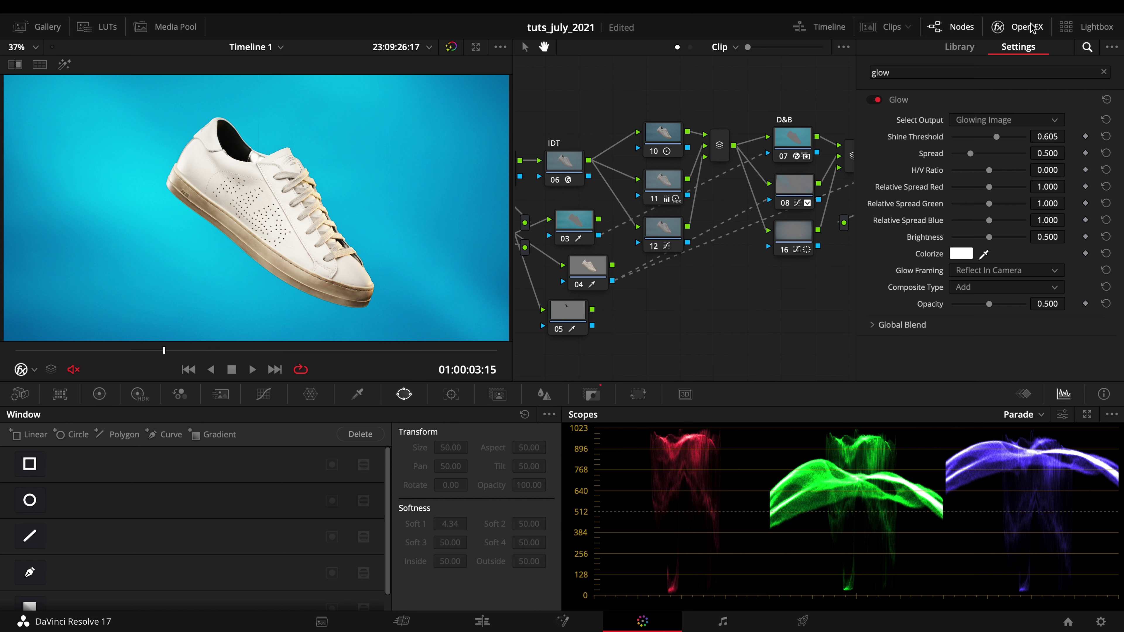
drag(996, 137, 1000, 141)
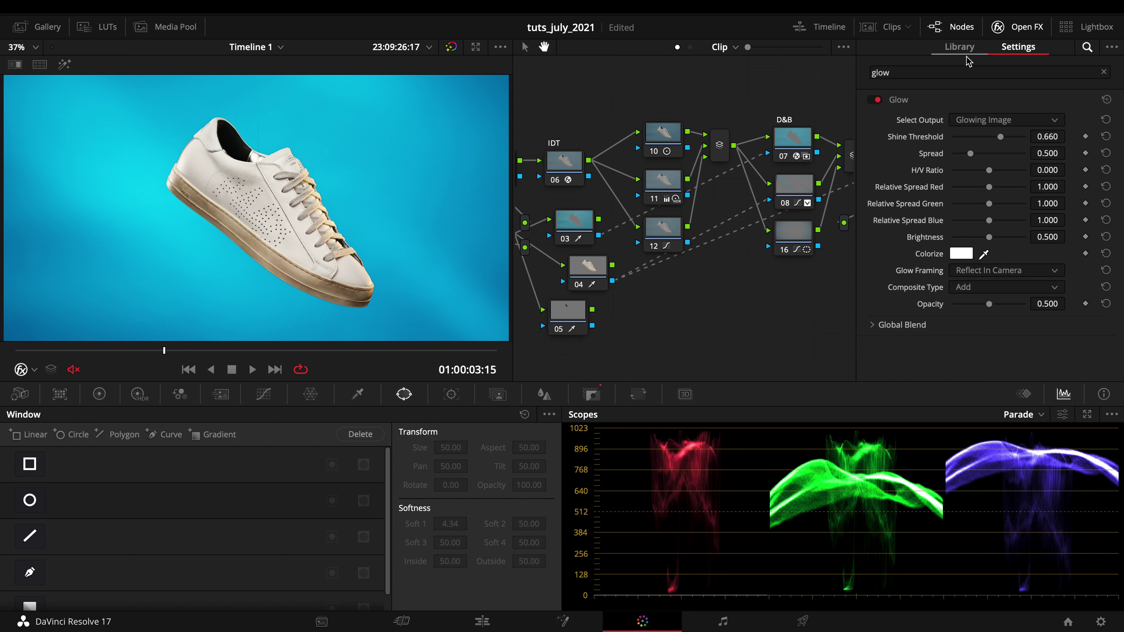
click(975, 123)
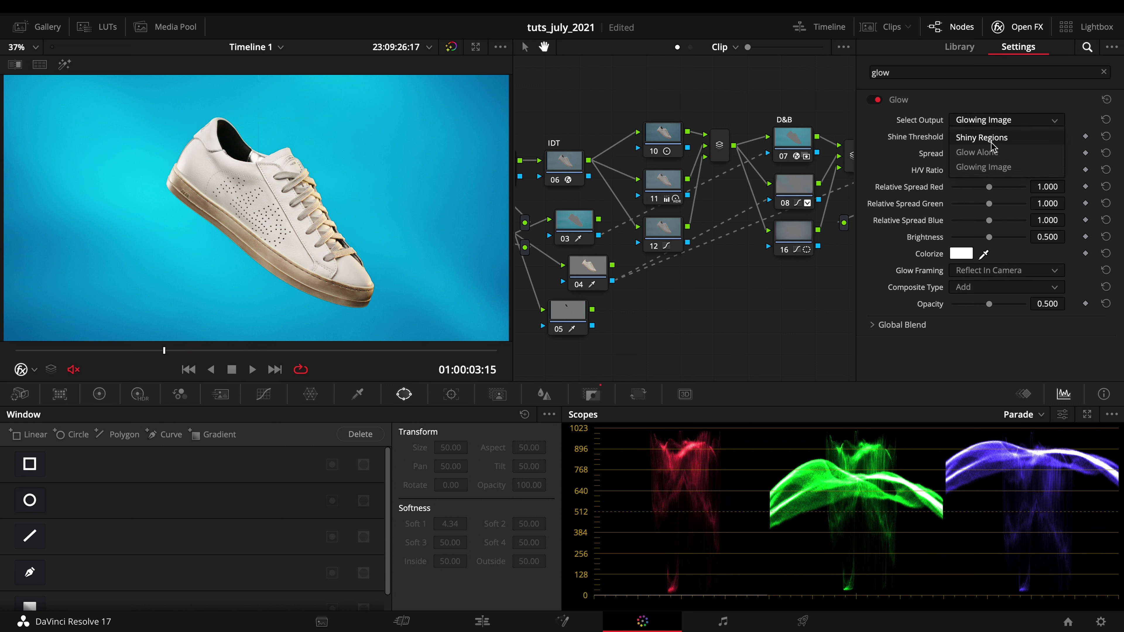
click(982, 138)
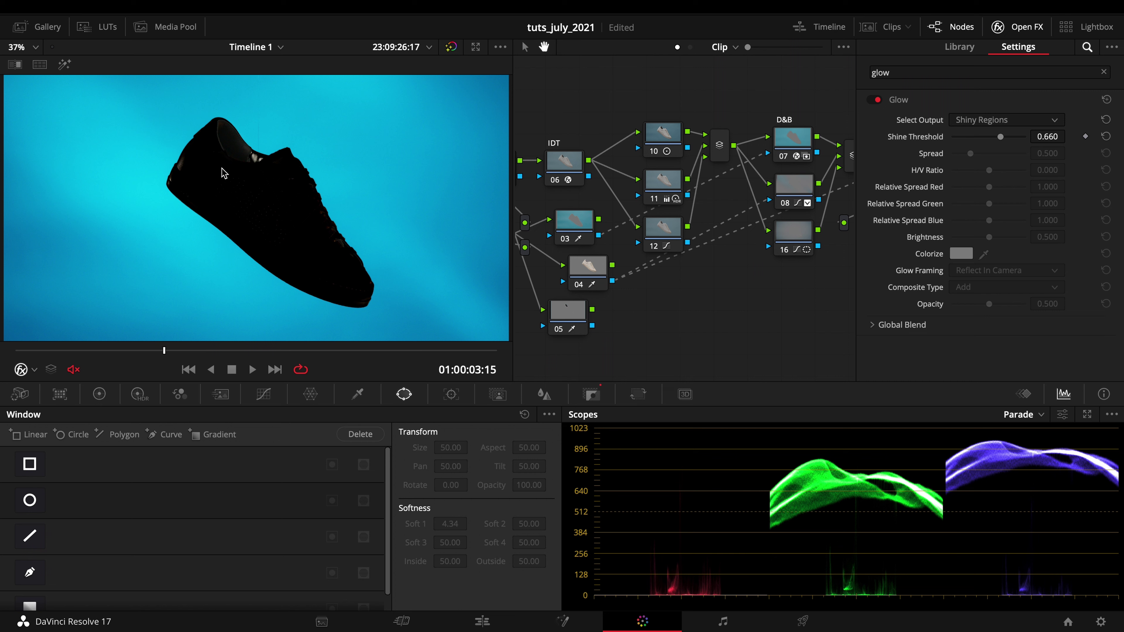
drag(999, 140, 994, 141)
- Return to Glowing Image output with spread 0.752 and shine threshold 0.651
click(993, 119)
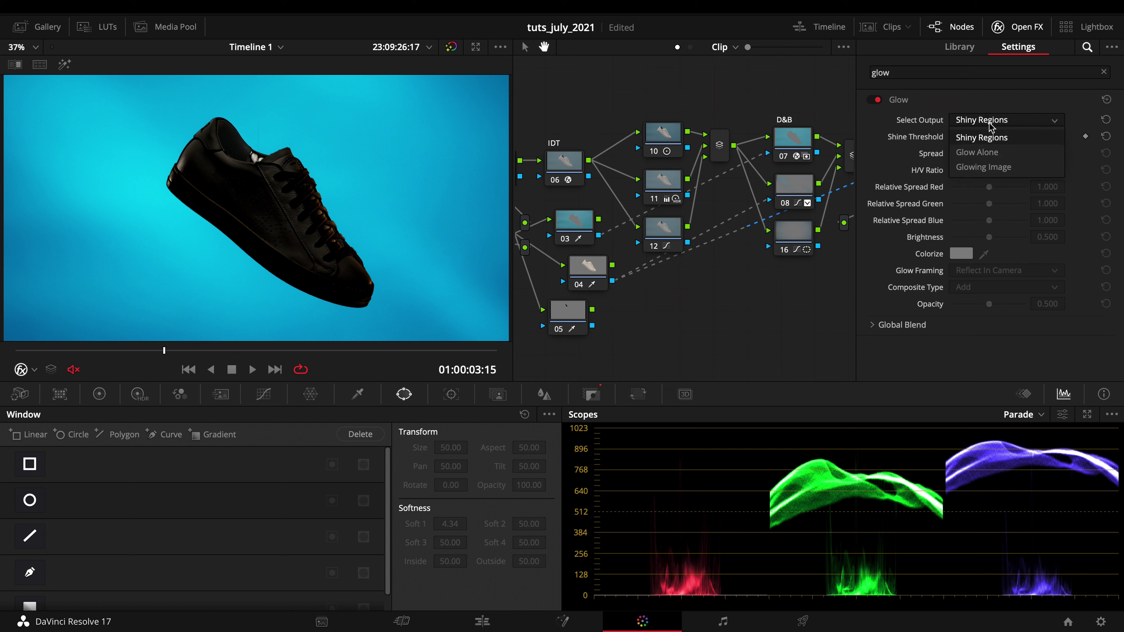
click(1001, 167)
drag(970, 154, 975, 154)
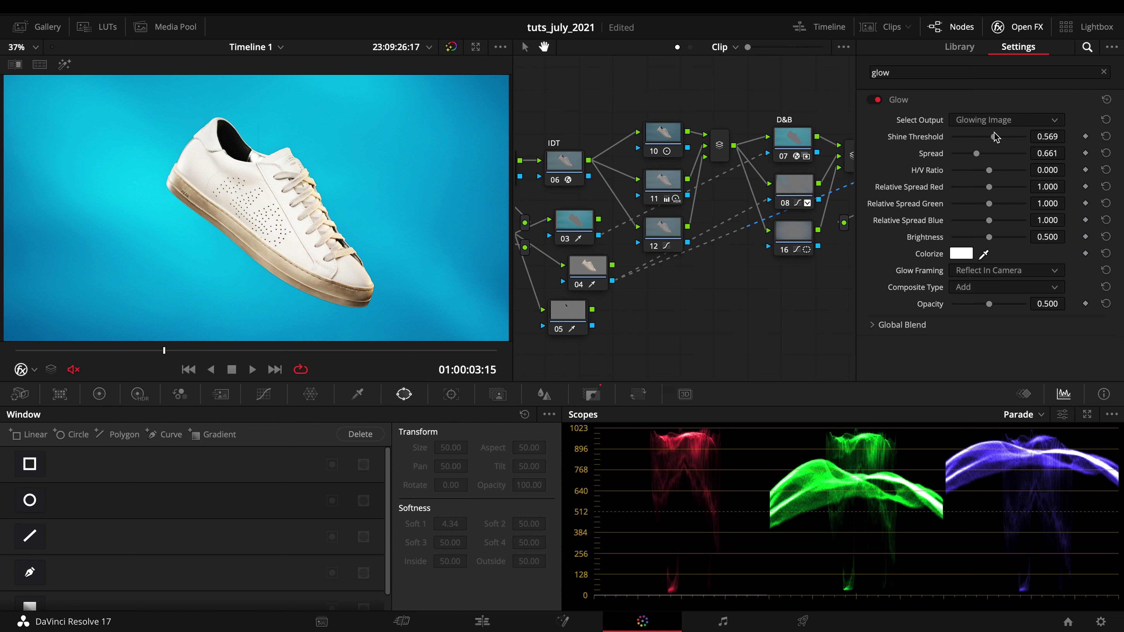
drag(994, 140, 980, 157)
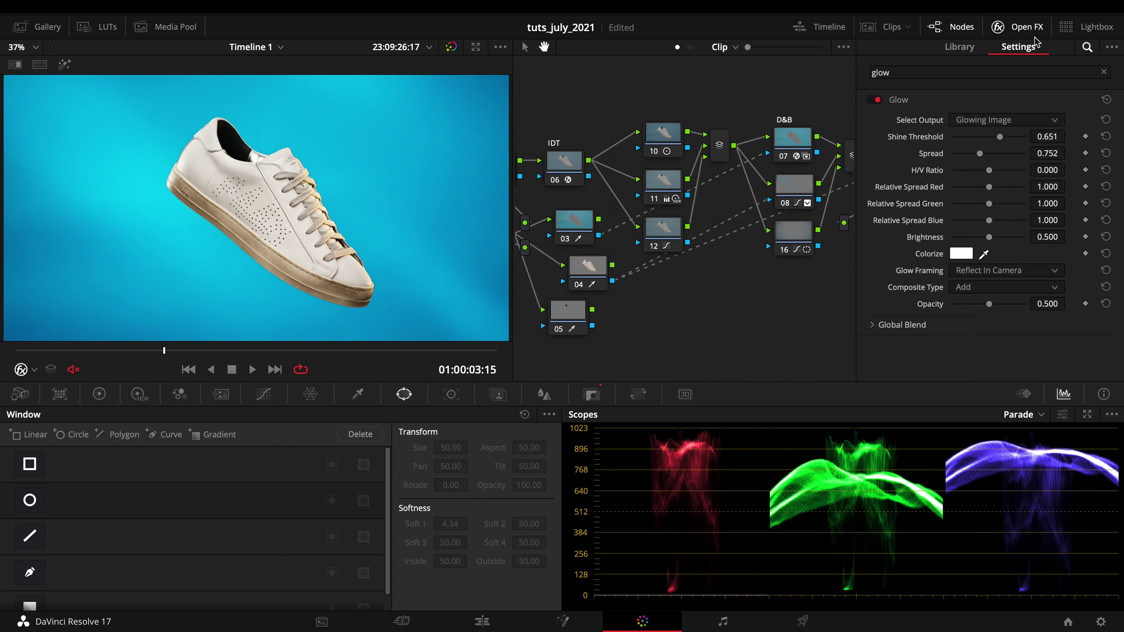
click(1024, 33)
- Undo the last change and compare the glow switched off and on
key(ctrl+z)
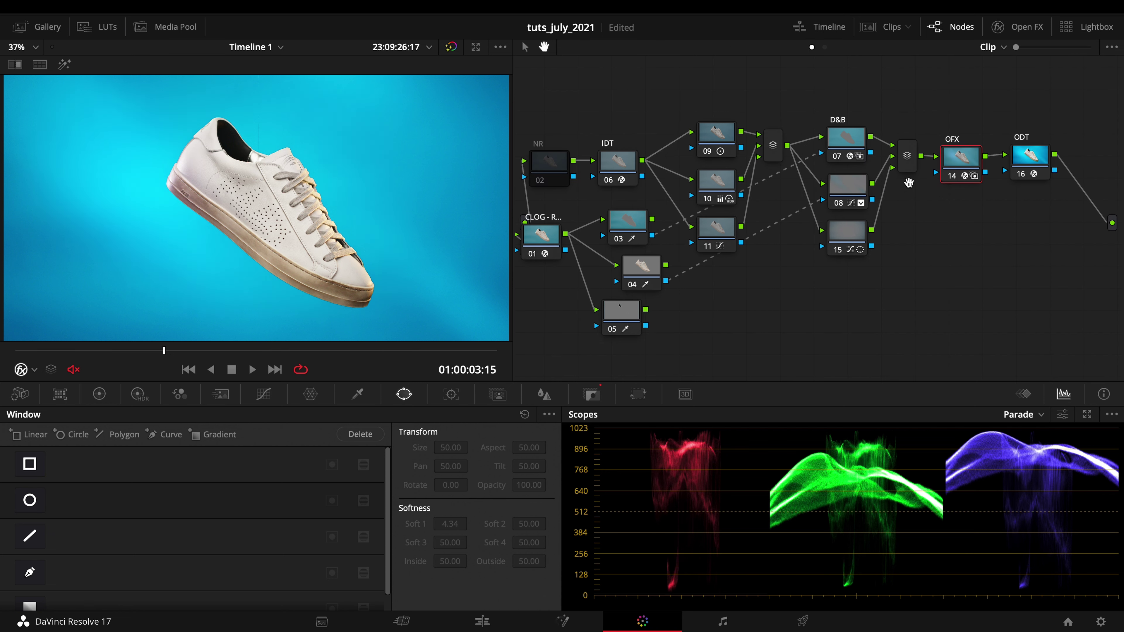
click(1024, 29)
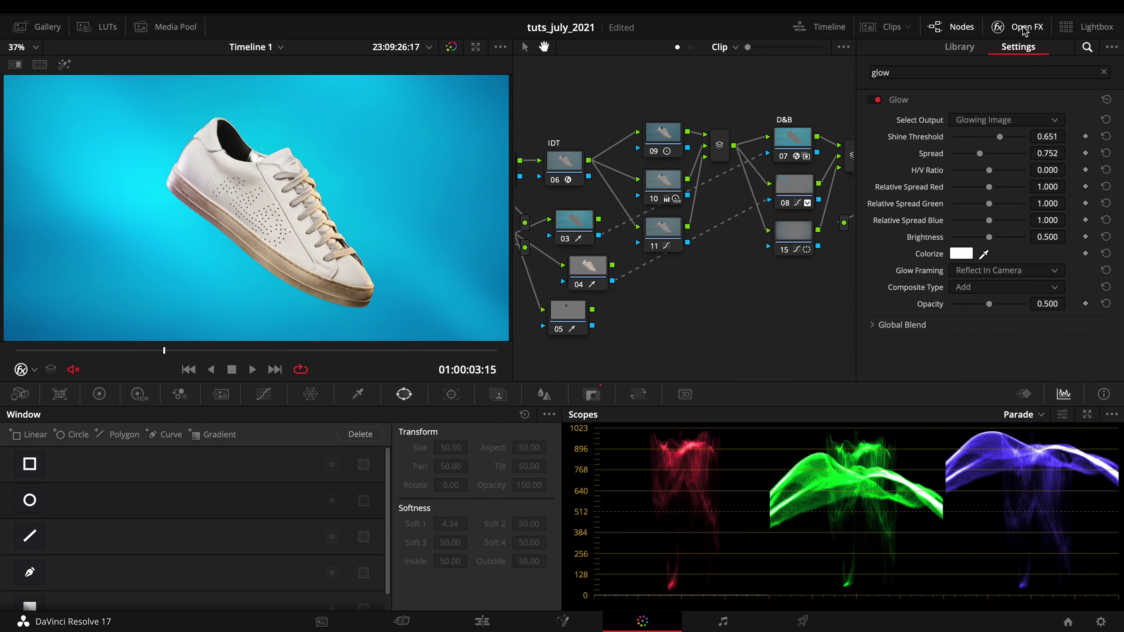
click(876, 99)
click(875, 99)
click(1020, 27)
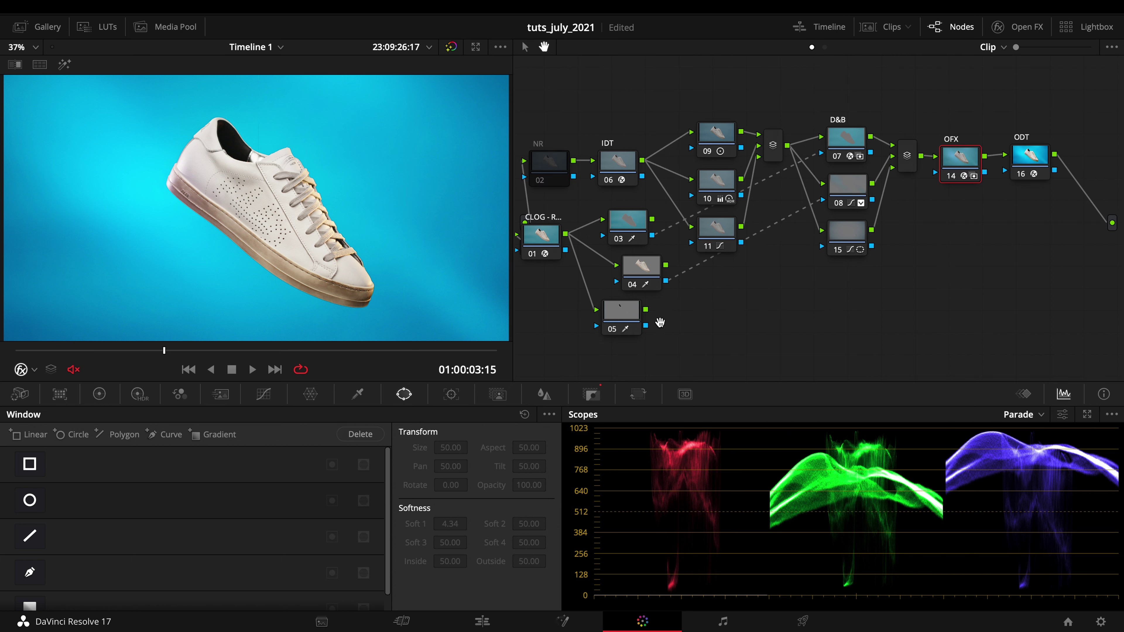
- Link node 04's key into the glow node, set glow brightness 0.394, and lower the CLOG node
drag(666, 280, 948, 171)
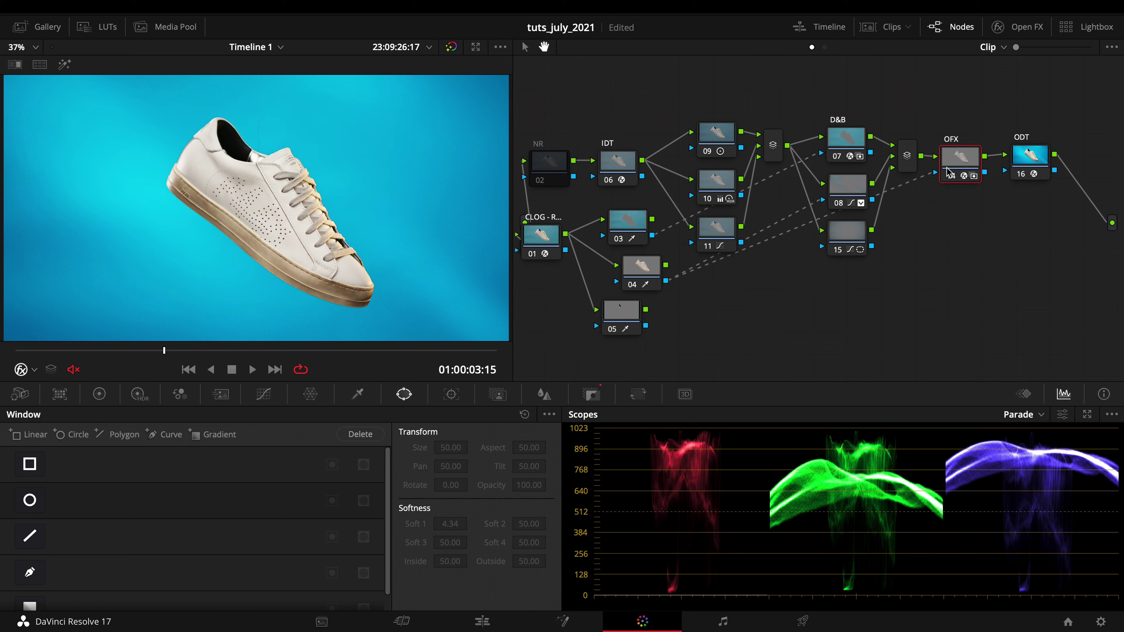
click(1003, 34)
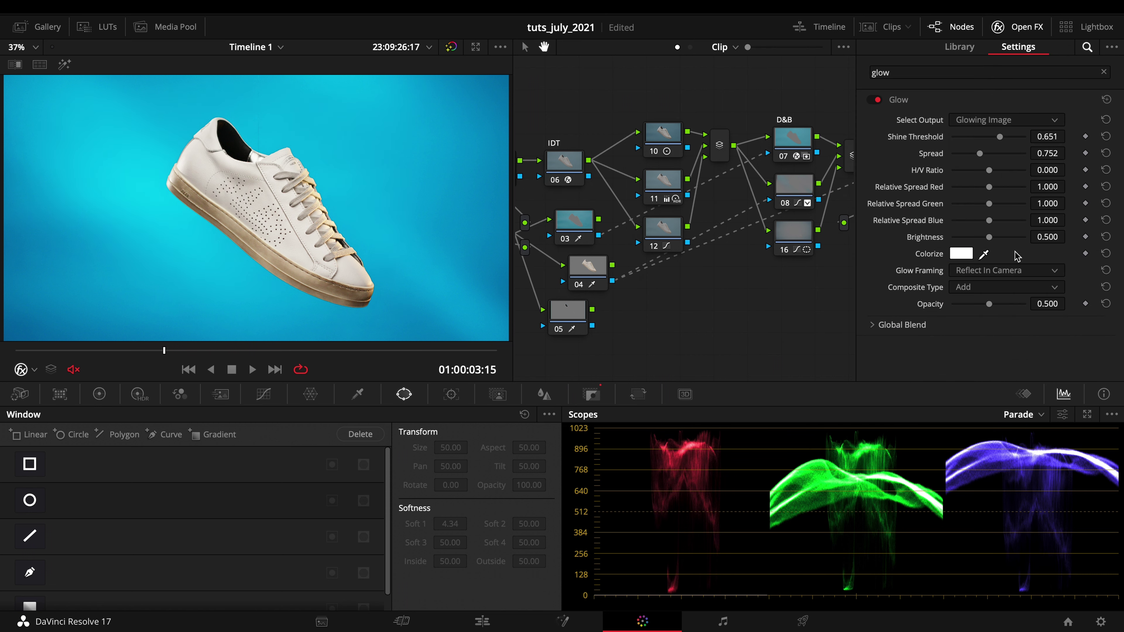
drag(990, 243, 981, 244)
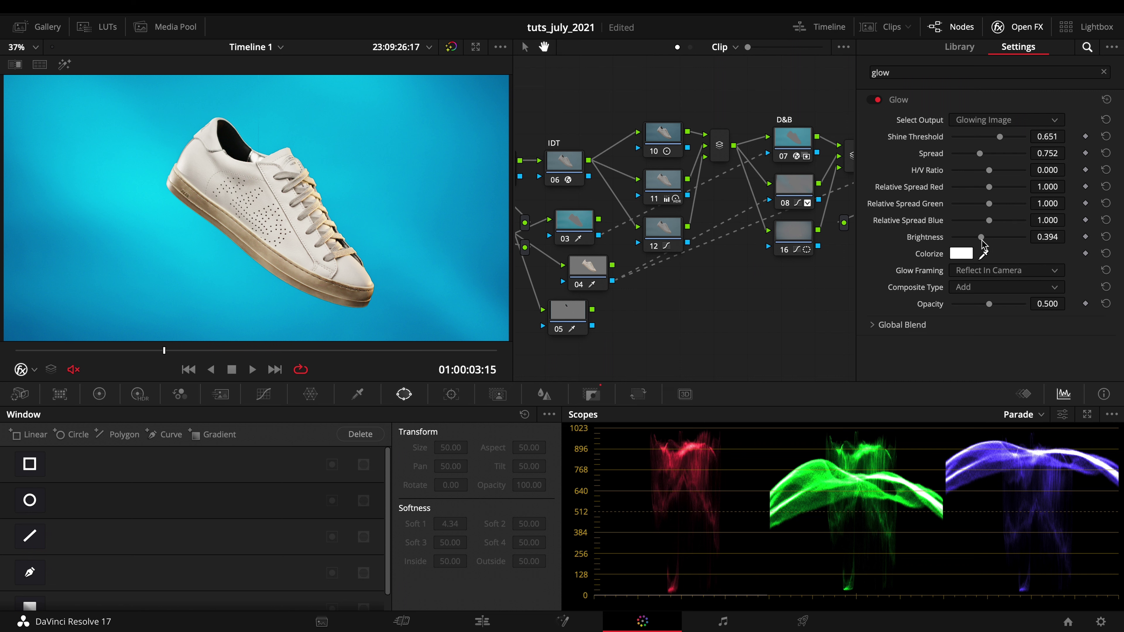
click(1017, 27)
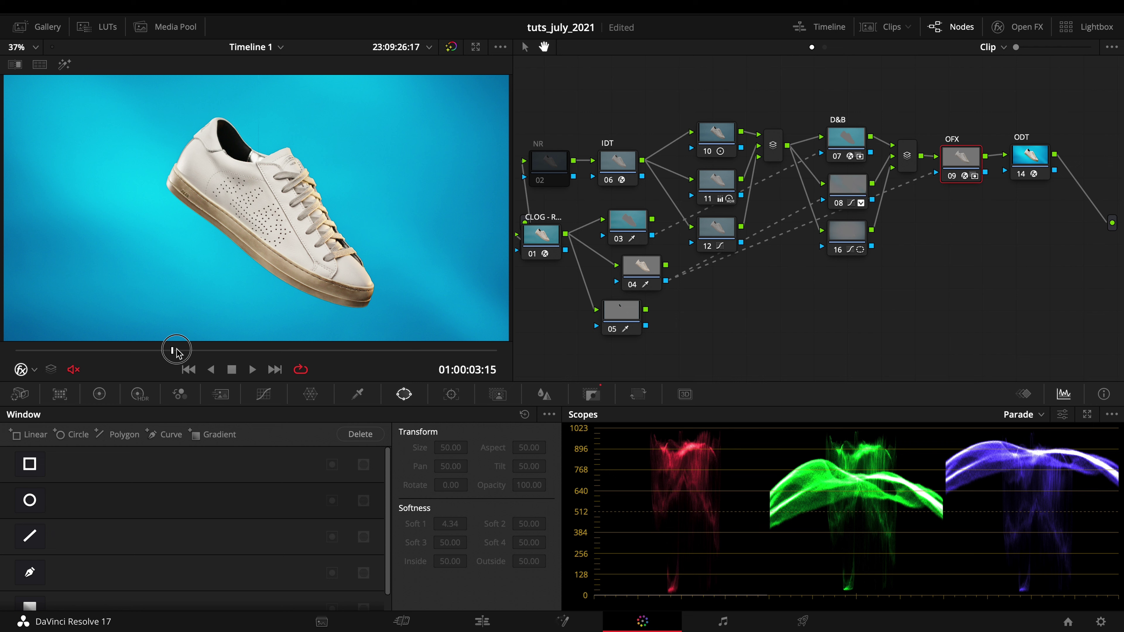
drag(169, 352, 184, 352)
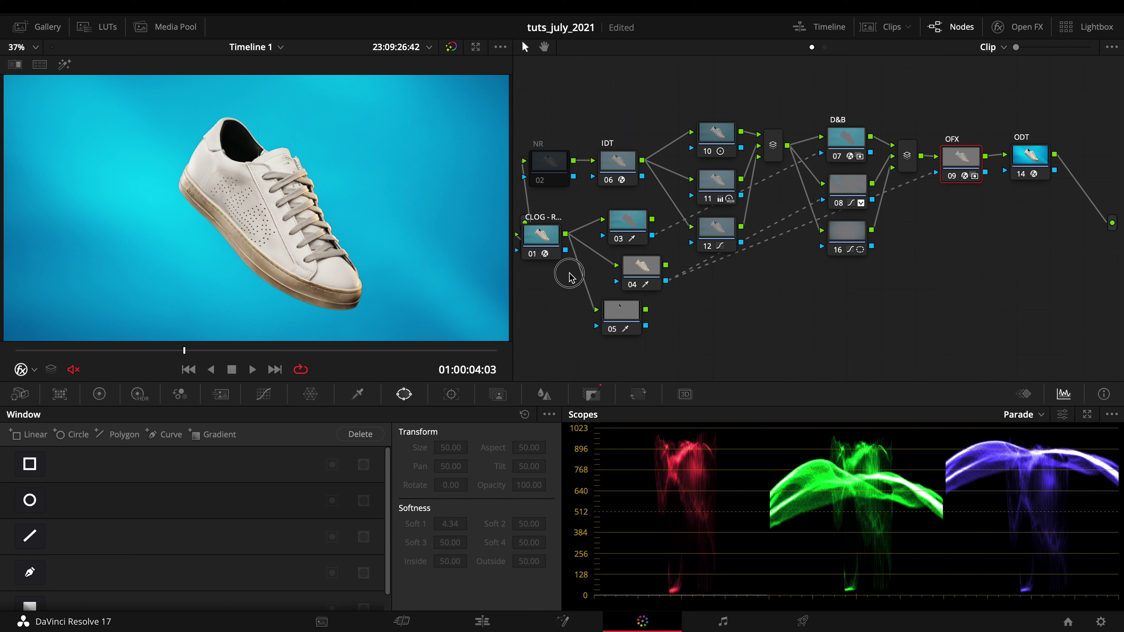
drag(544, 249, 568, 278)
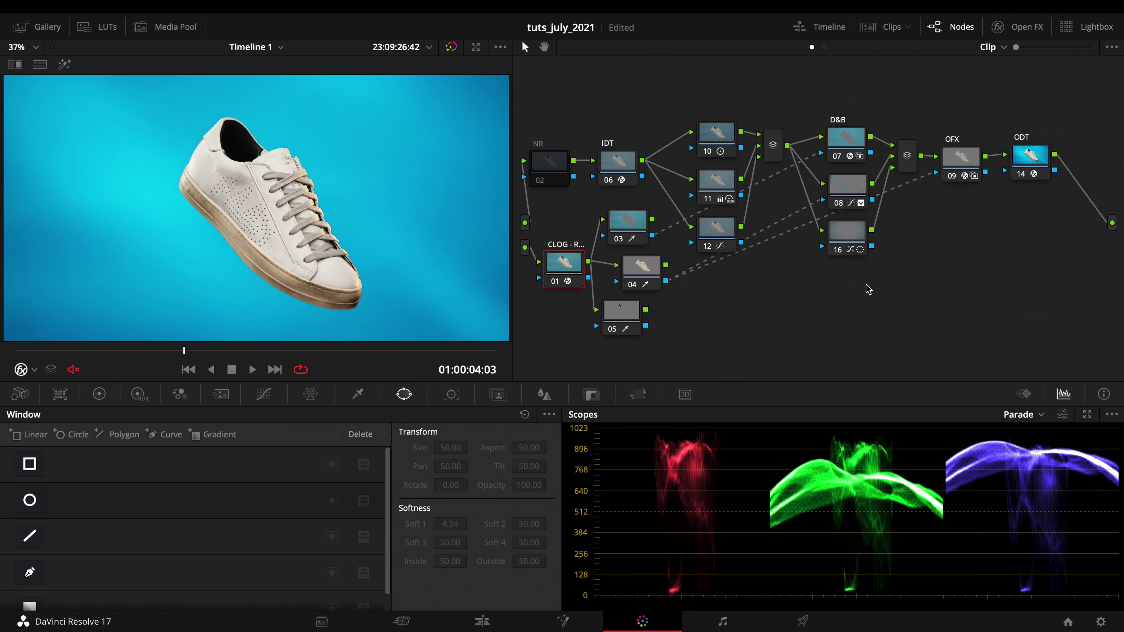
- Switch to clip 02, the black-background sneaker, and connect node 05's key into node 10
drag(559, 247, 591, 271)
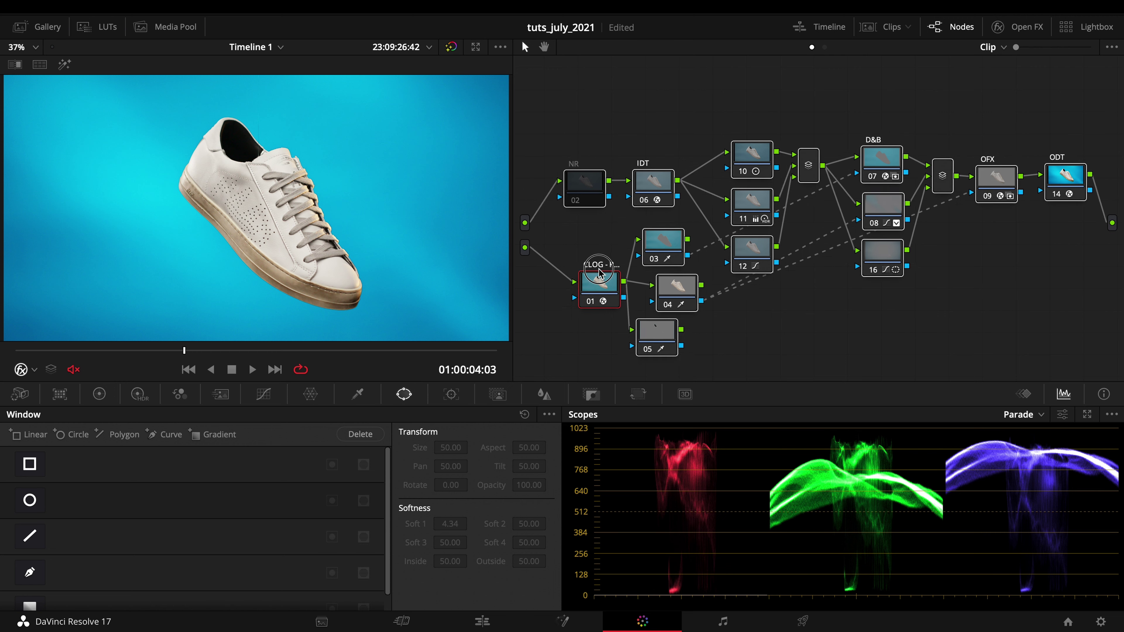
click(879, 29)
click(127, 348)
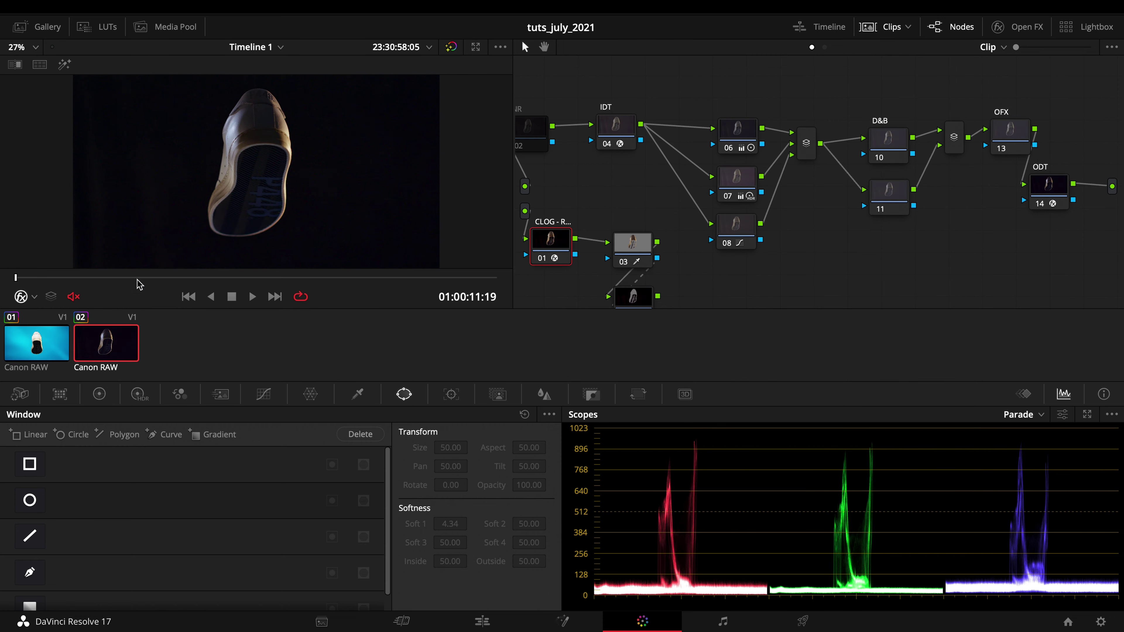
drag(125, 278, 165, 278)
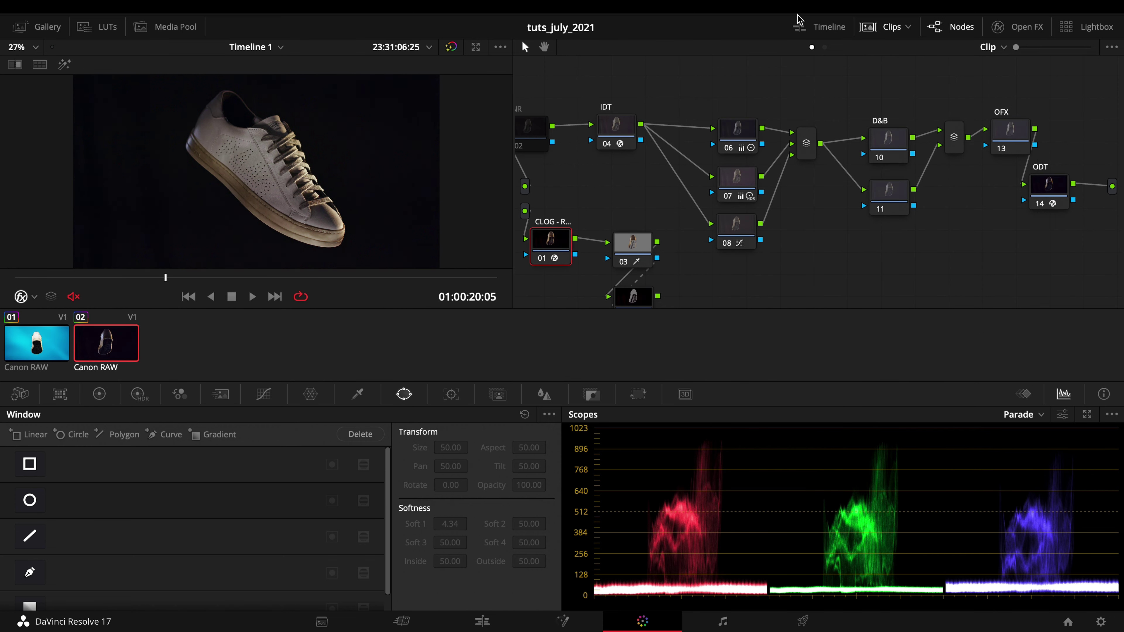
click(883, 26)
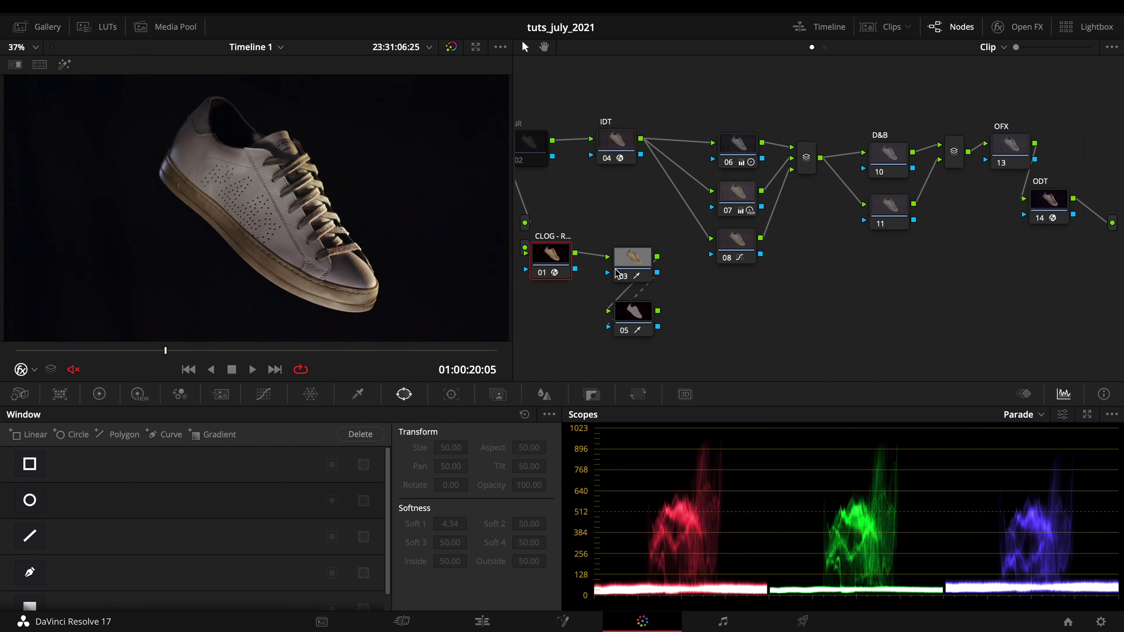
drag(138, 349, 172, 350)
click(648, 310)
drag(658, 326, 864, 168)
- Apply Color Compressor to the D&B node, targeting the dark background, with luminance compression 0.881
click(890, 155)
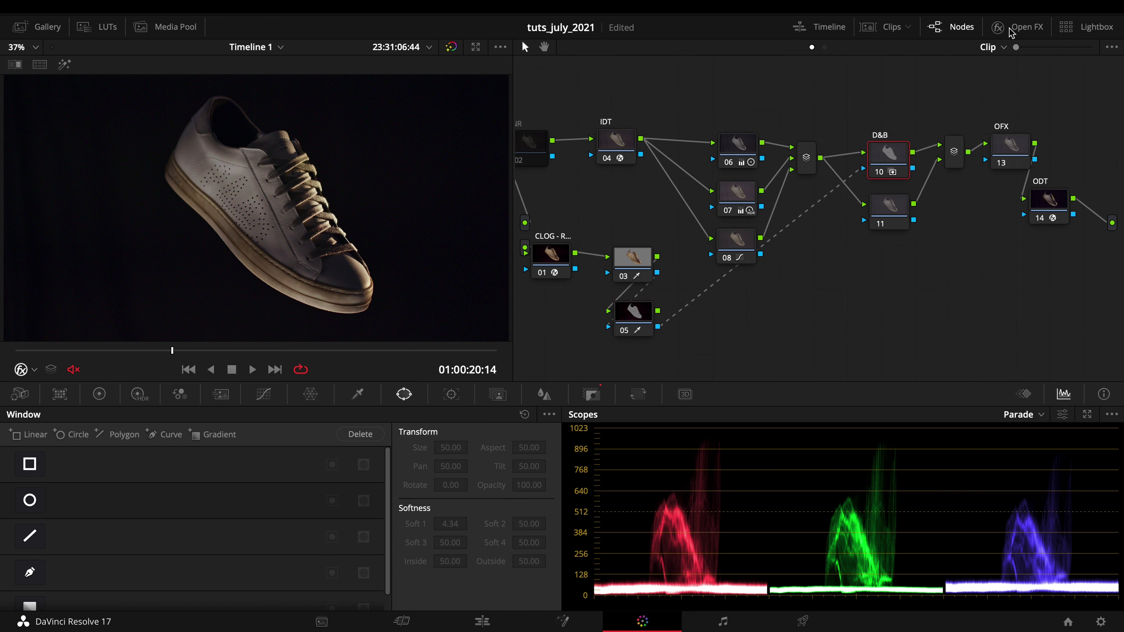
click(1017, 27)
click(963, 213)
drag(963, 212, 827, 160)
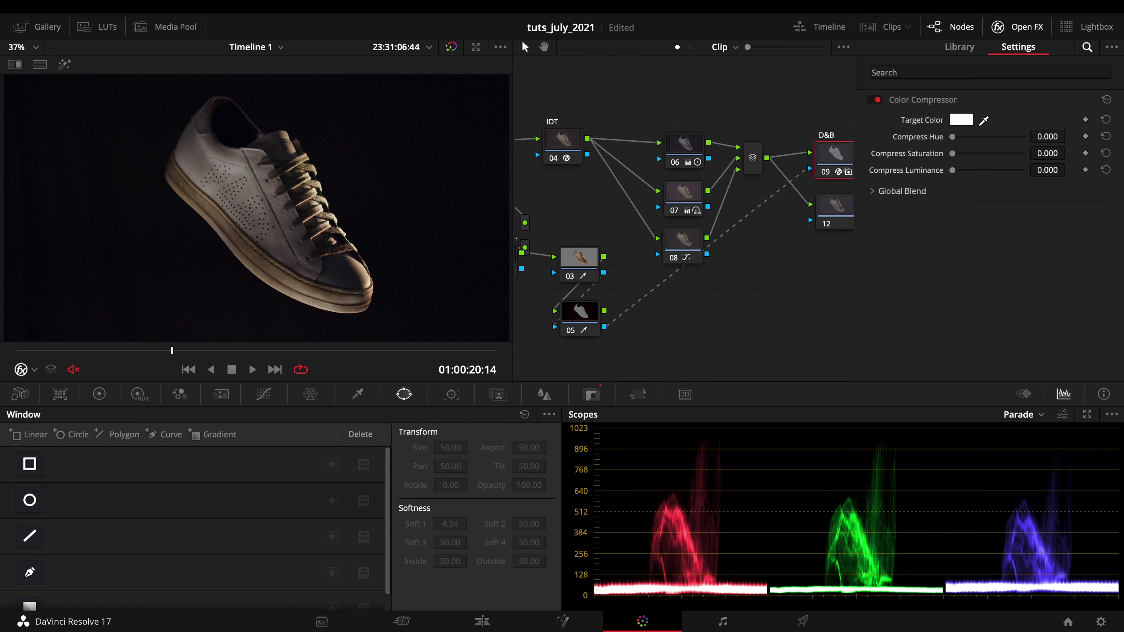
click(175, 105)
drag(953, 170, 1016, 175)
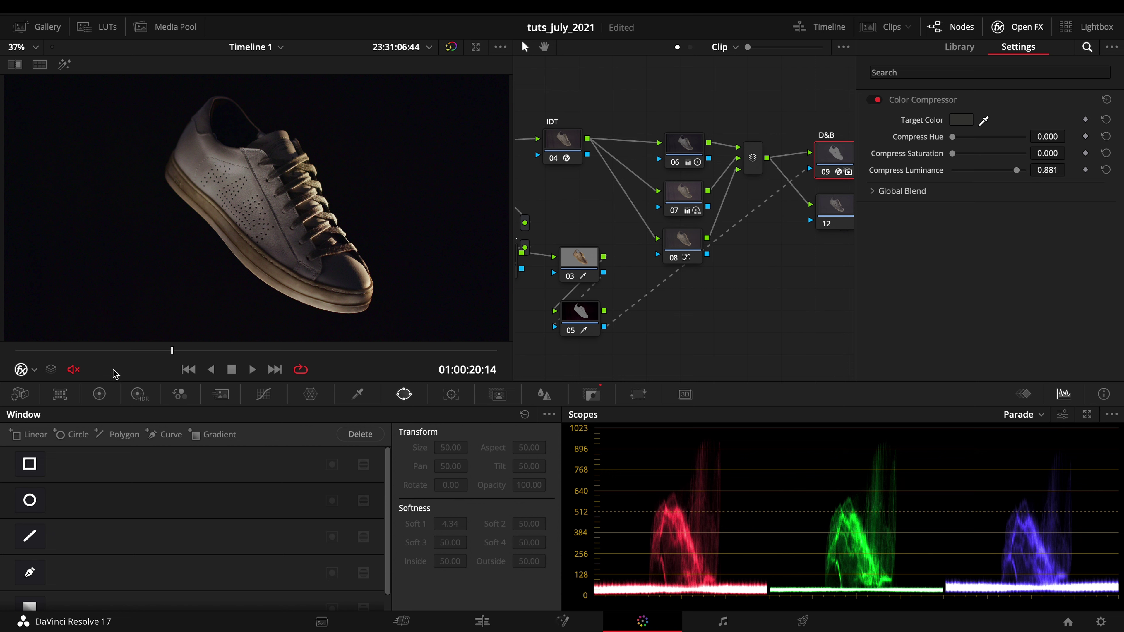
- Compare the compressor on and off across nearby frames, leaving it enabled
drag(108, 350, 47, 350)
click(875, 100)
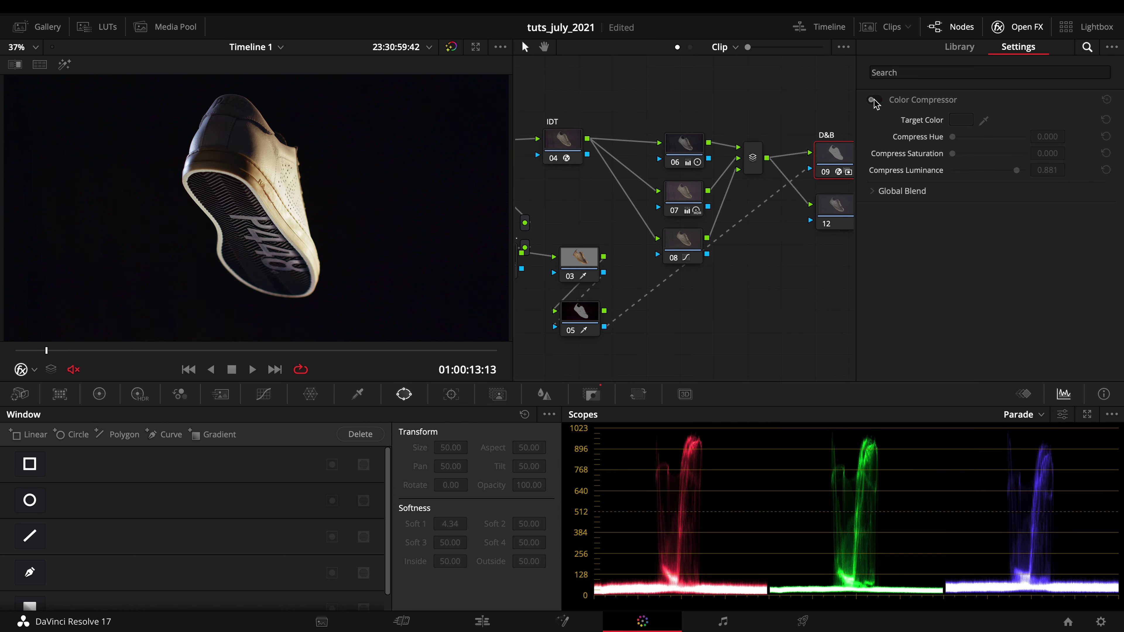
click(875, 101)
click(875, 101)
click(875, 100)
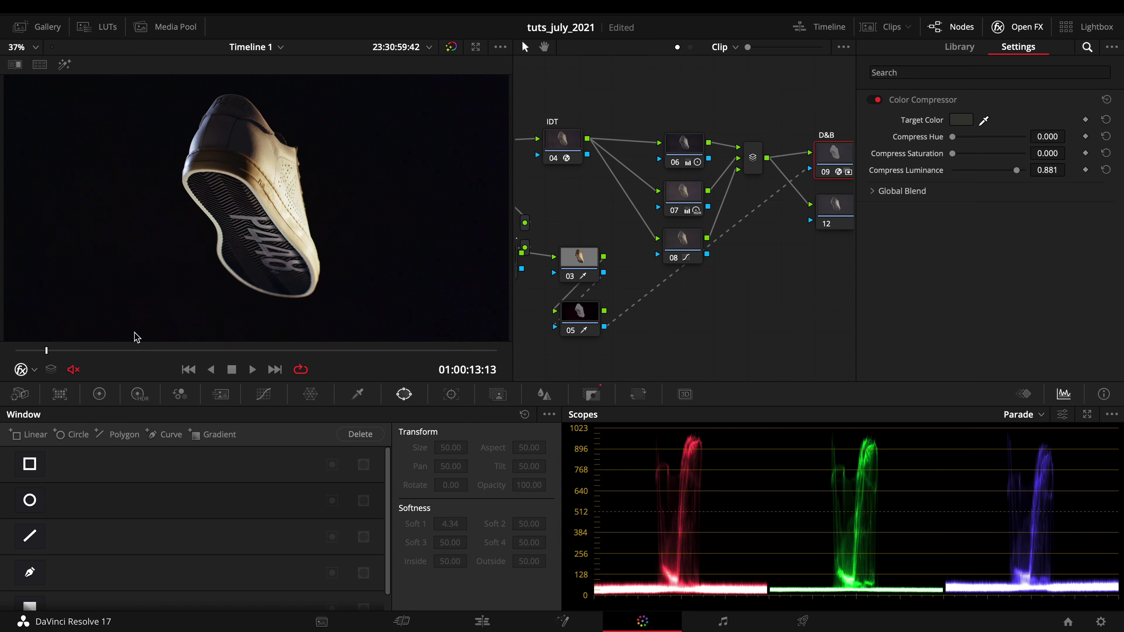
mouse_move(66, 351)
mouse_down()
mouse_move(241, 338)
mouse_move(67, 352)
mouse_up()
click(872, 101)
click(872, 101)
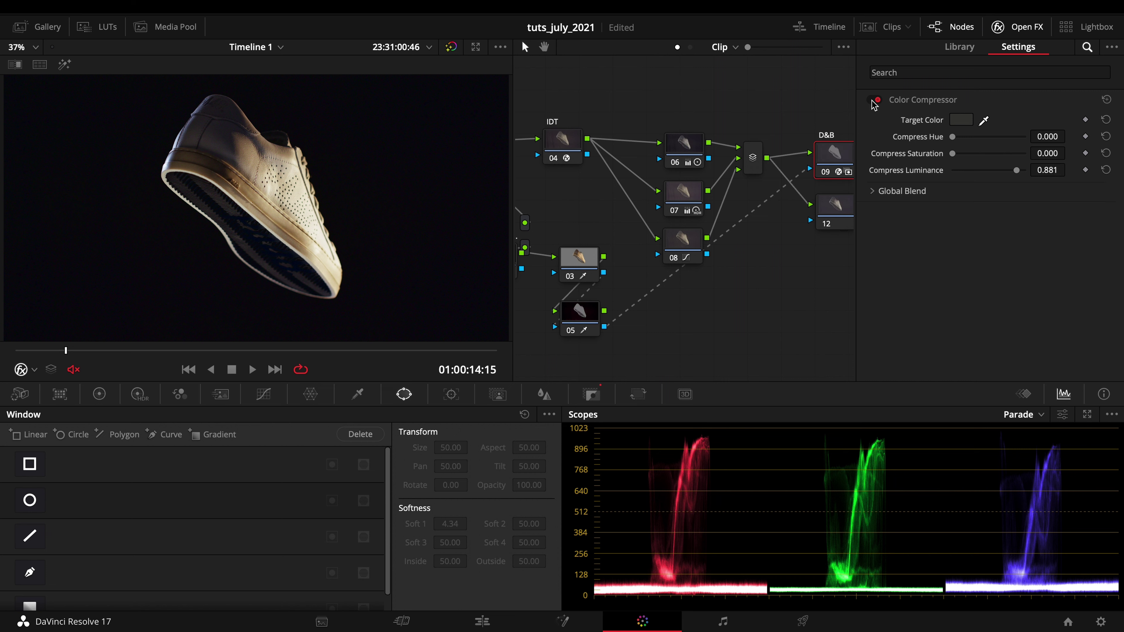
click(873, 102)
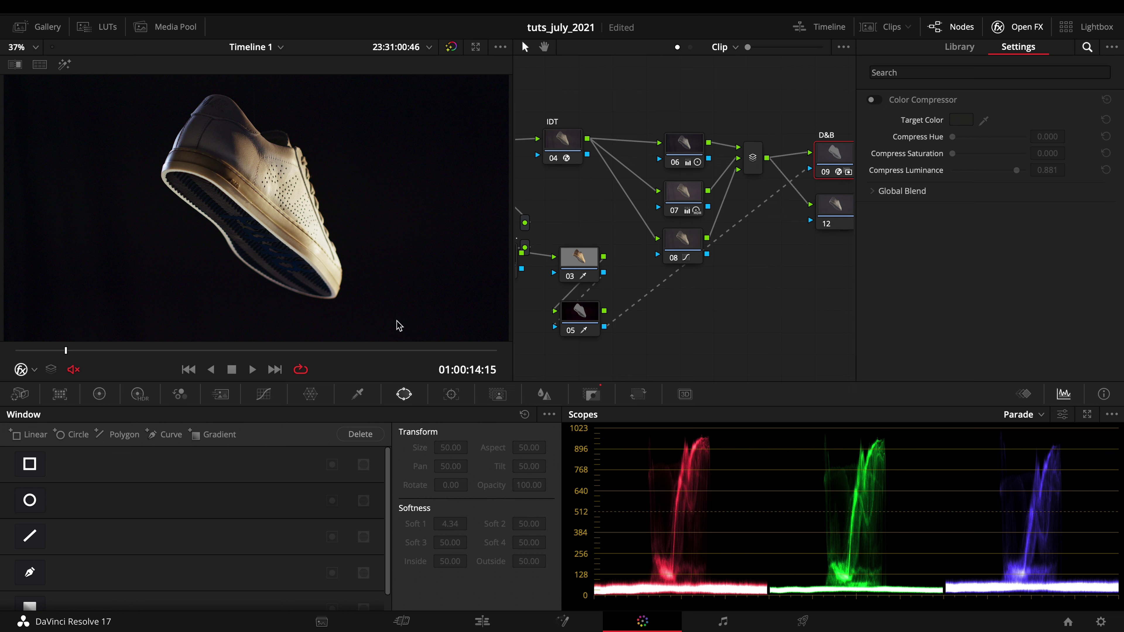
drag(75, 357, 46, 350)
click(70, 350)
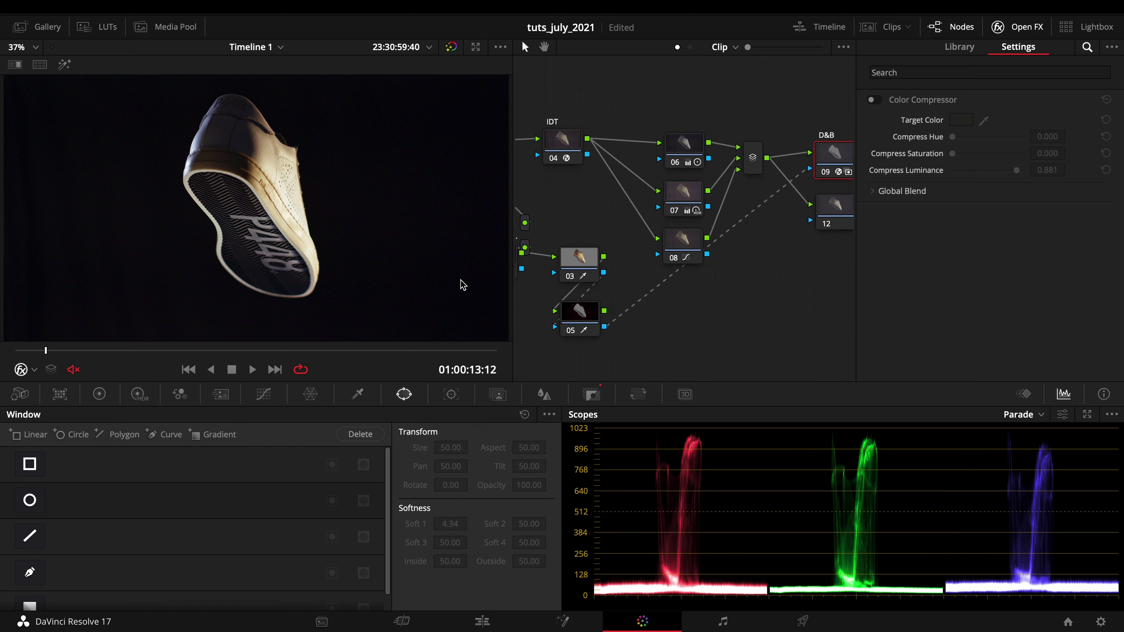
click(873, 100)
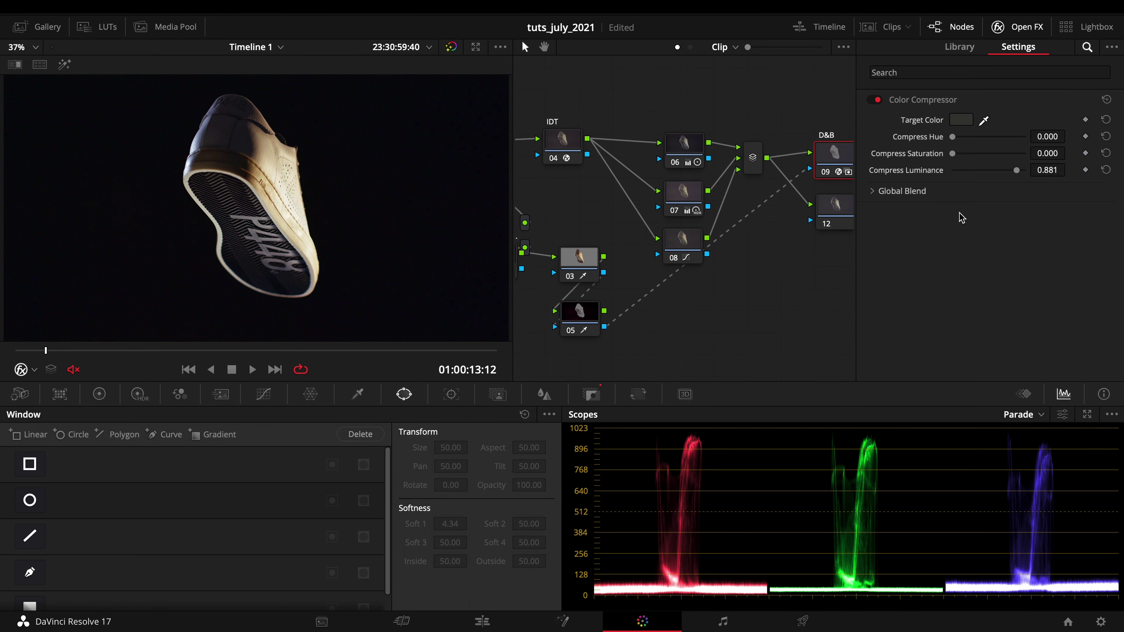
- Set Color Compressor saturation to 0.229, luminance to 1.000, and darken the target colour to near-black
mouse_move(954, 154)
mouse_down()
mouse_move(975, 154)
mouse_move(967, 136)
mouse_up()
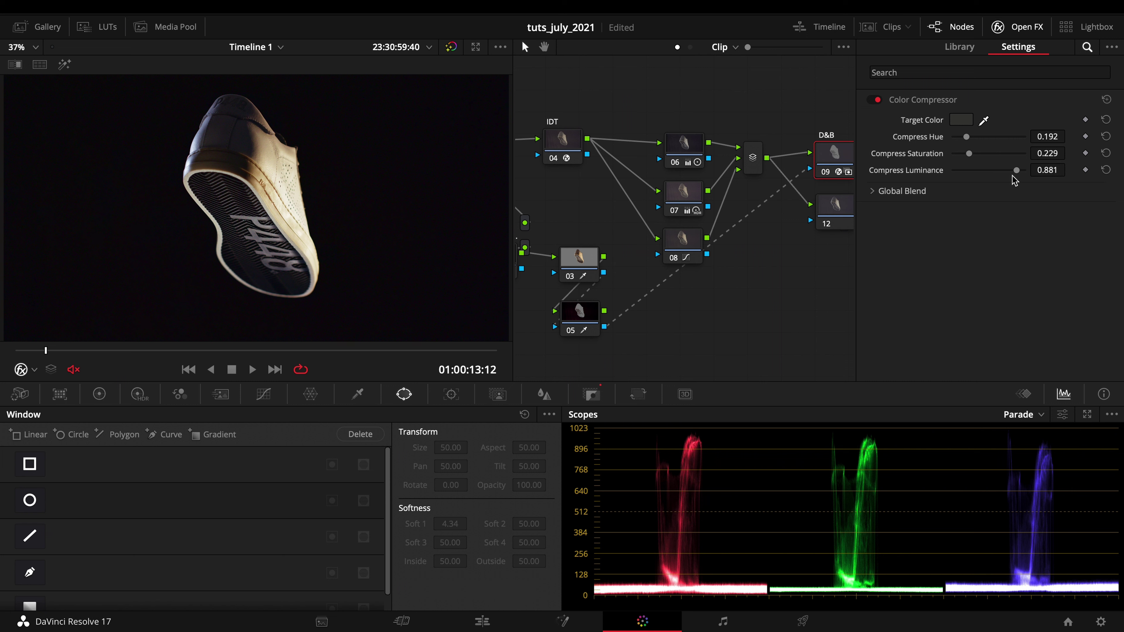
drag(1013, 173, 1035, 170)
click(965, 124)
drag(797, 333, 806, 332)
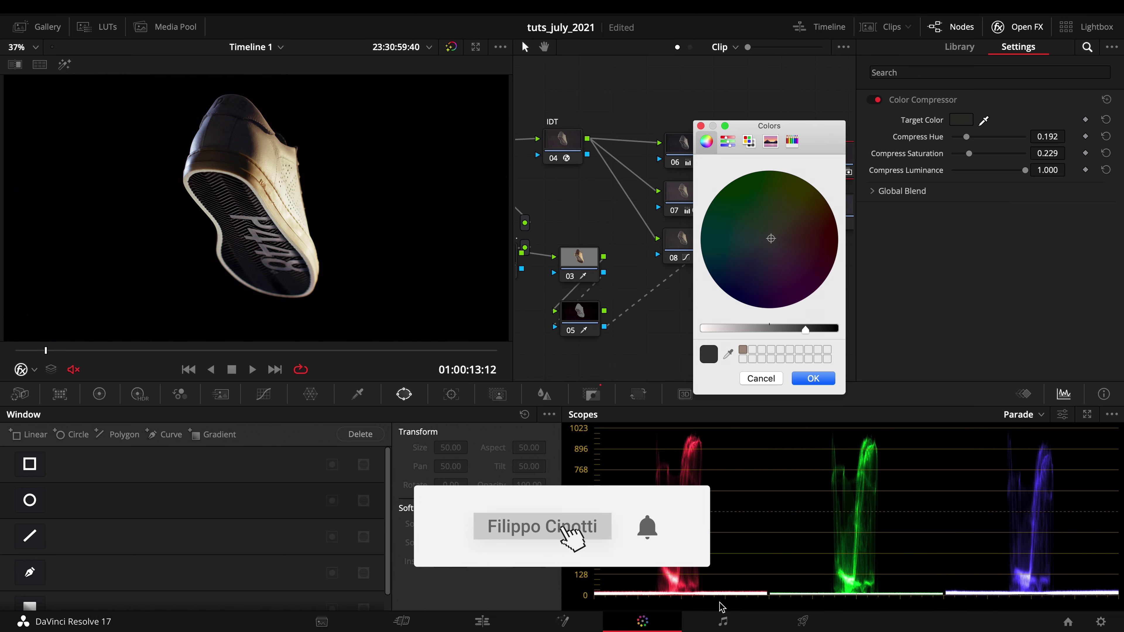
click(823, 378)
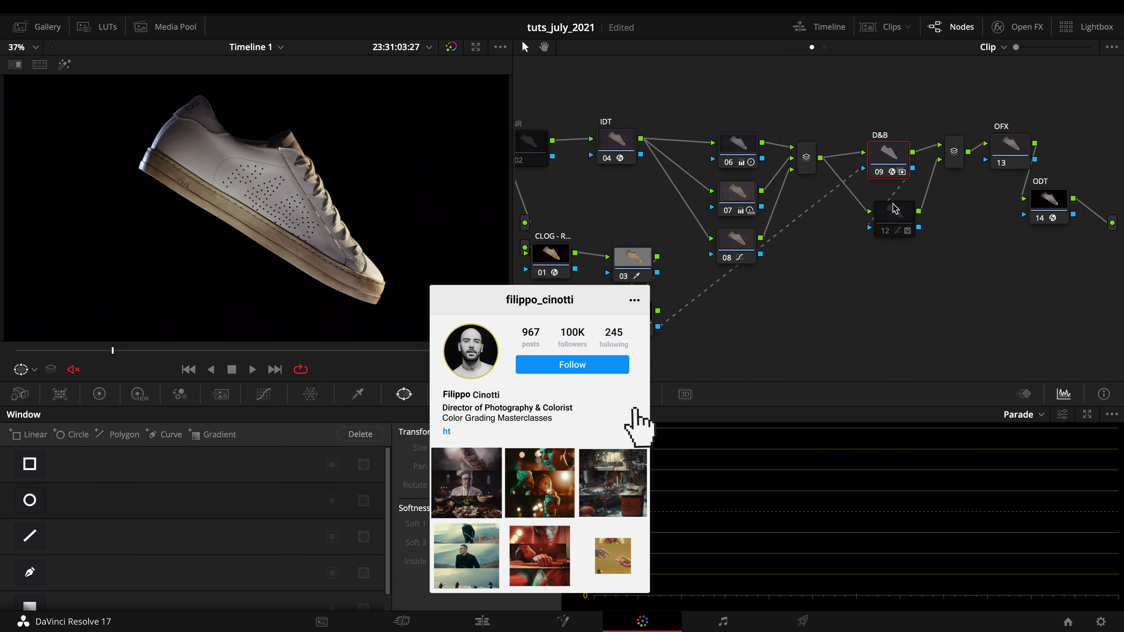
- Leave full-screen, shift the D&B node up and node 12 up-left, and scrub to a later frame
key(Escape)
drag(893, 167, 891, 152)
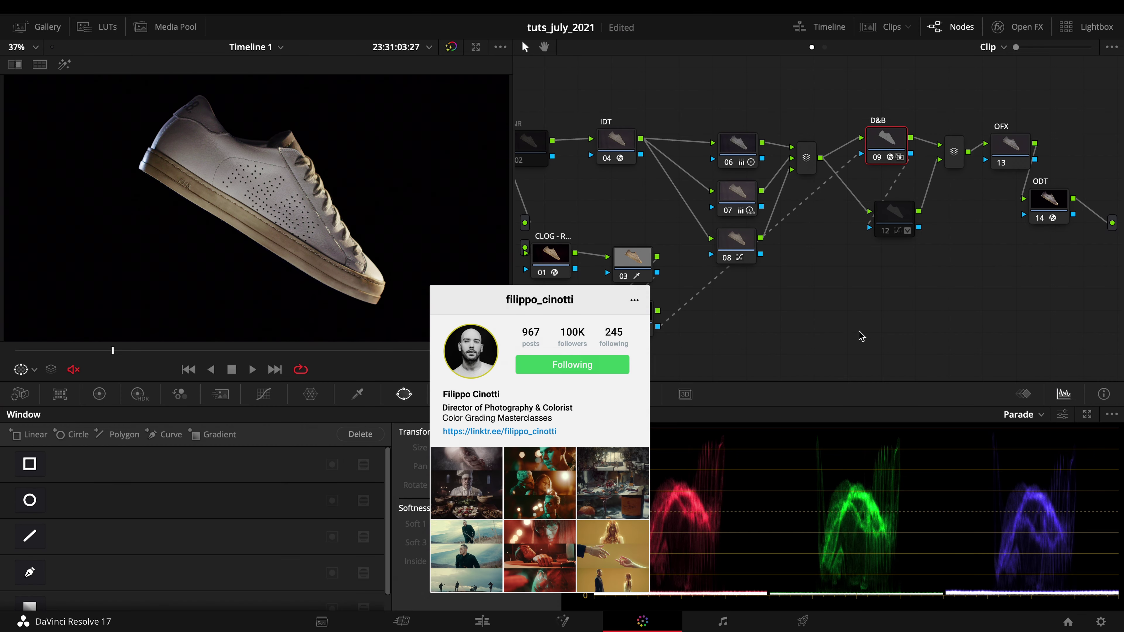
drag(887, 219, 878, 206)
drag(113, 346, 138, 352)
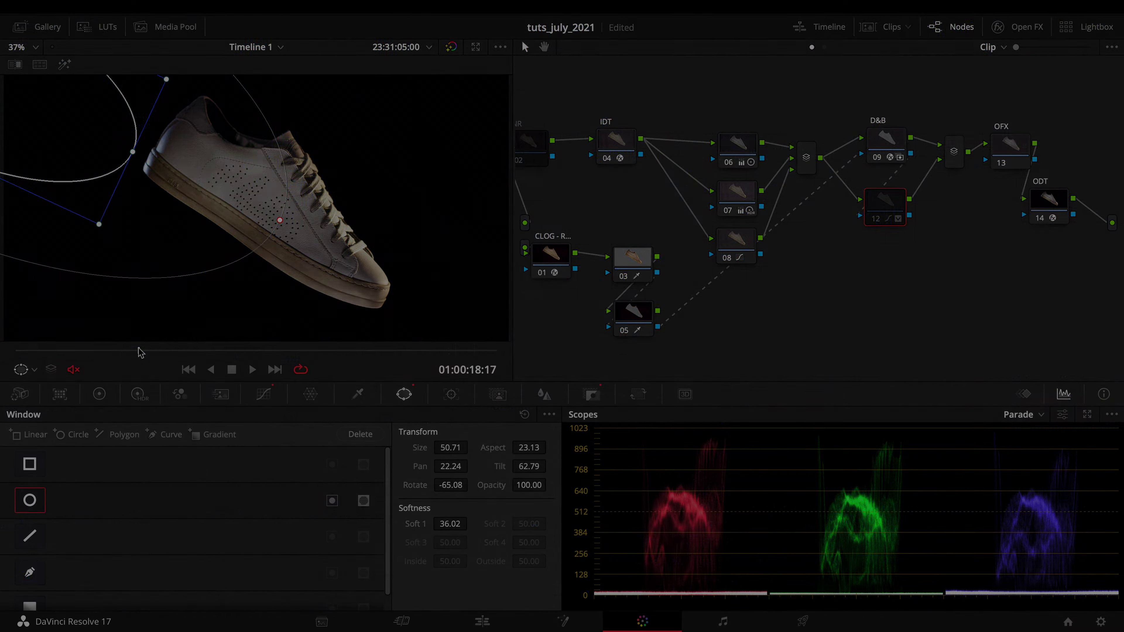